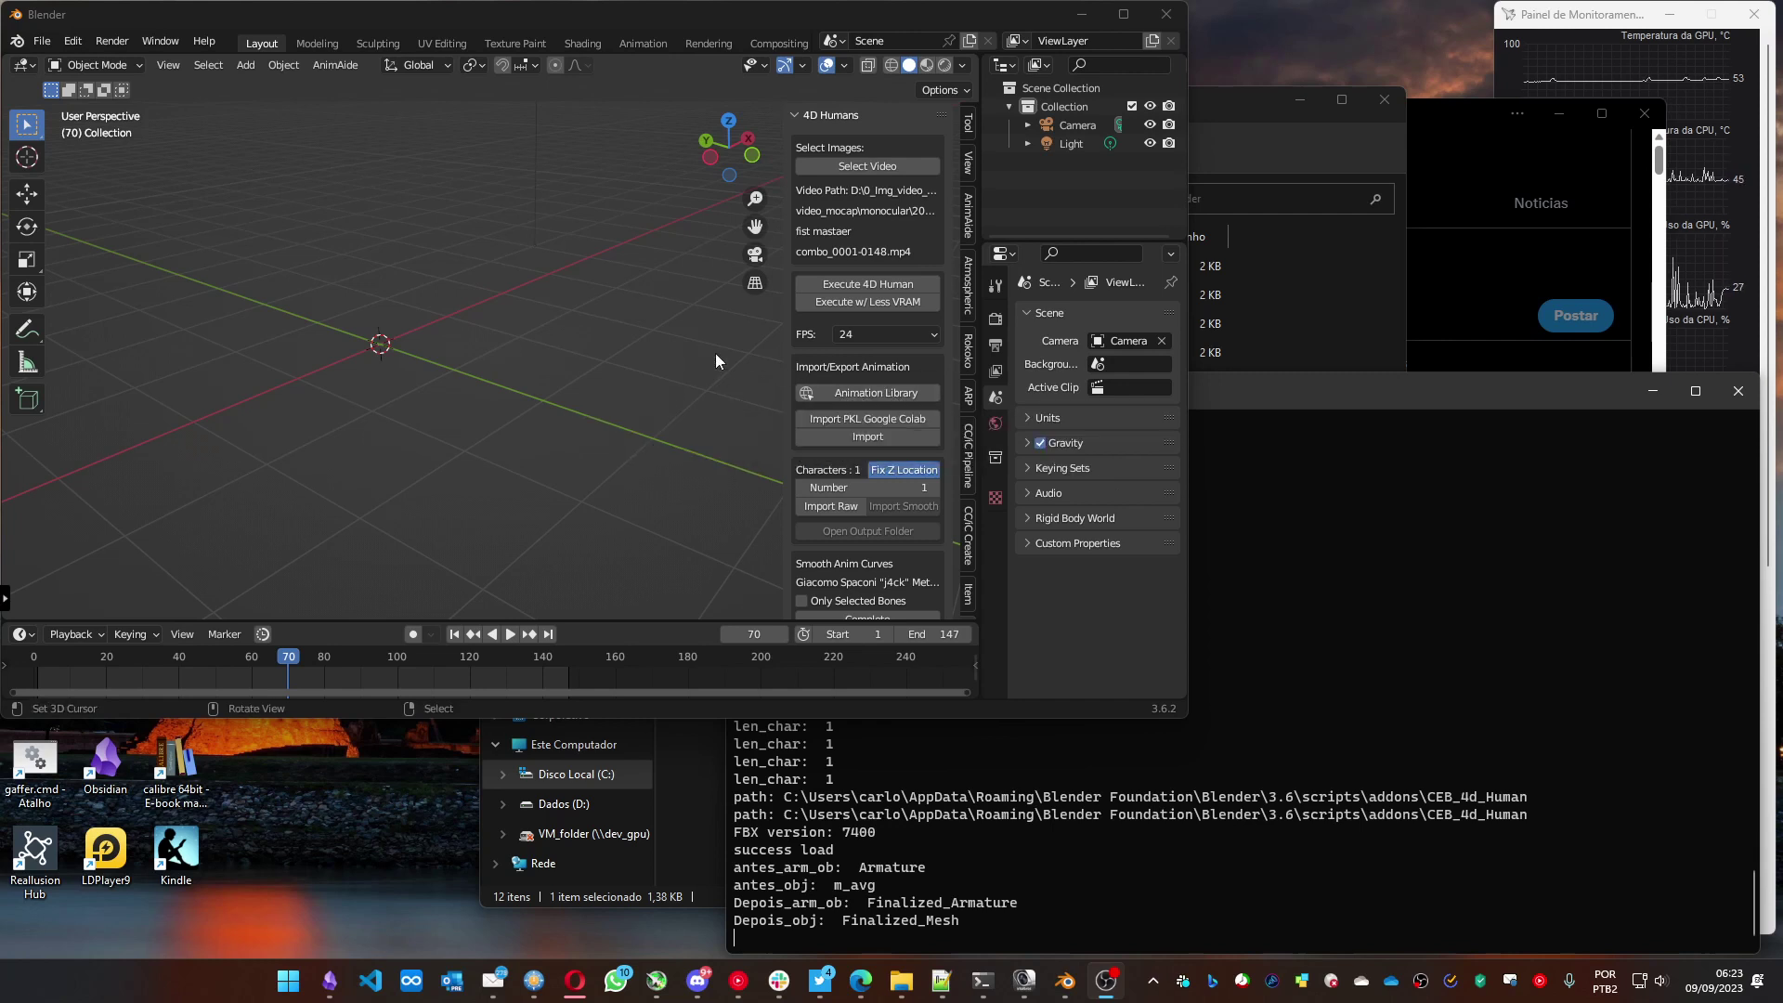
Step: Open the online Animation Library and download turn_around_with_hostility_FRONT_60fps_0000-0623.pkl into the PKL_Animations\downloaded folder
{"action": "left_click", "coordinate": [867, 392]}
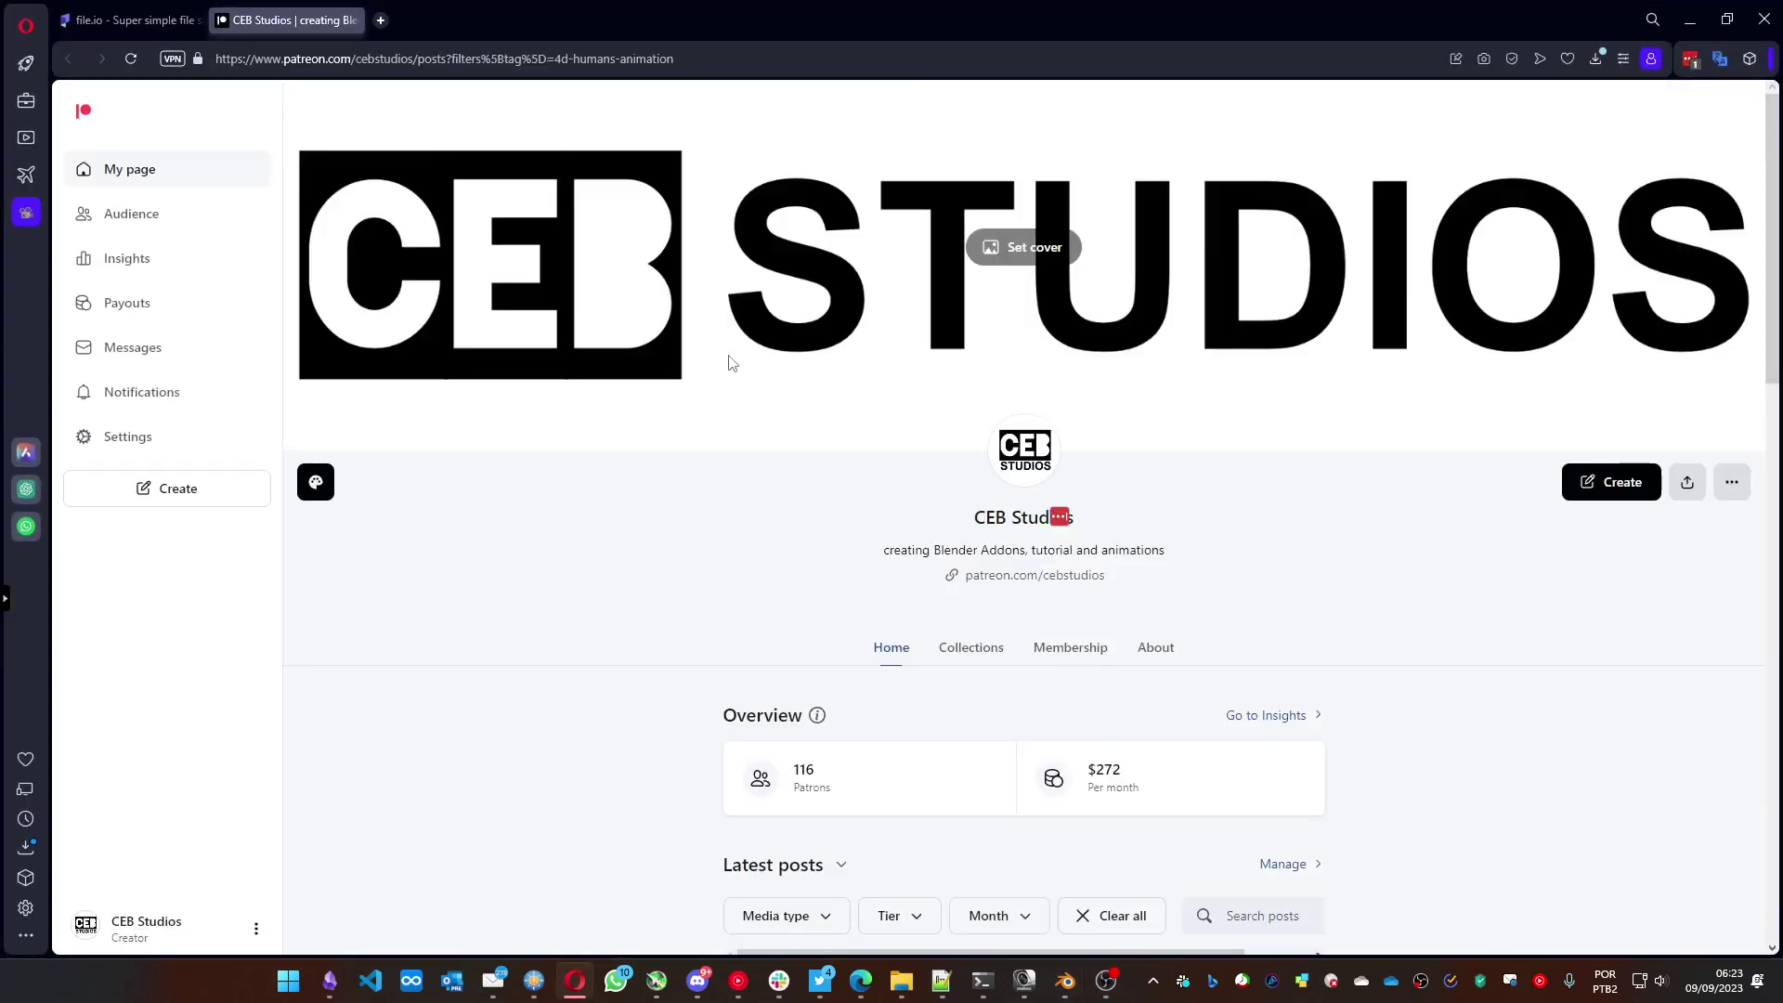
{"action": "scroll", "coordinate": [729, 364], "scroll_direction": "down", "scroll_amount": 10}
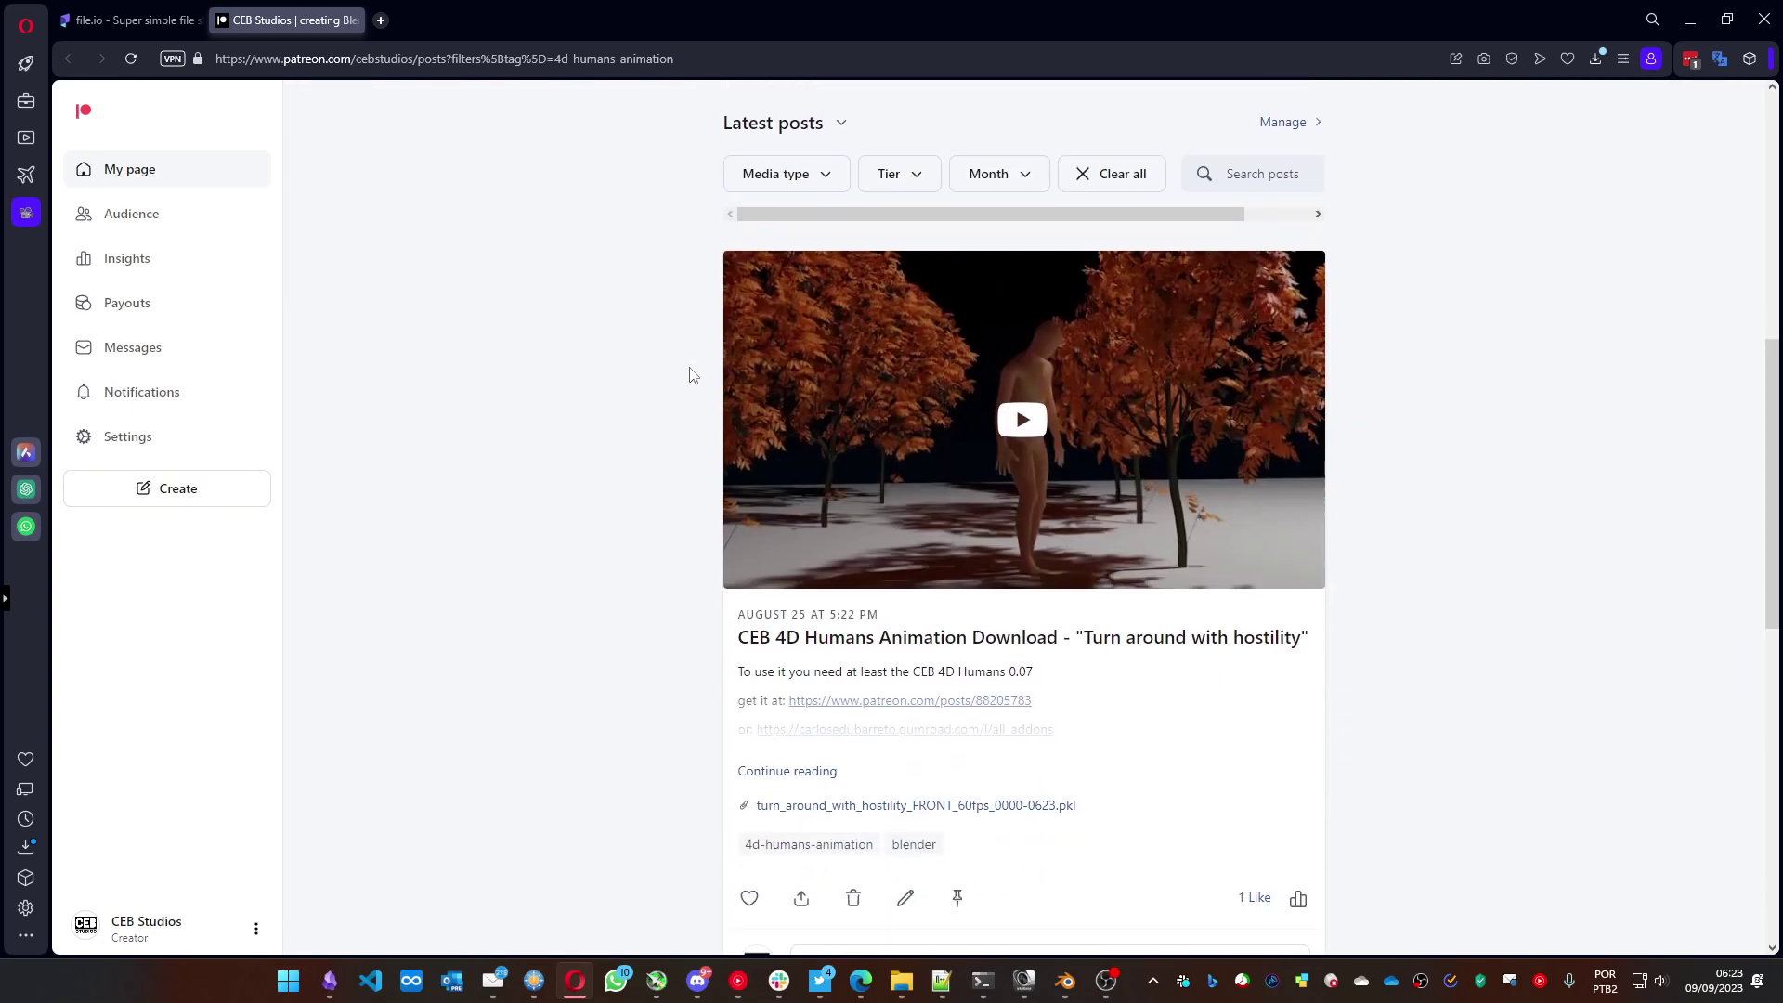
{"action": "scroll", "coordinate": [689, 376], "scroll_direction": "down", "scroll_amount": 4}
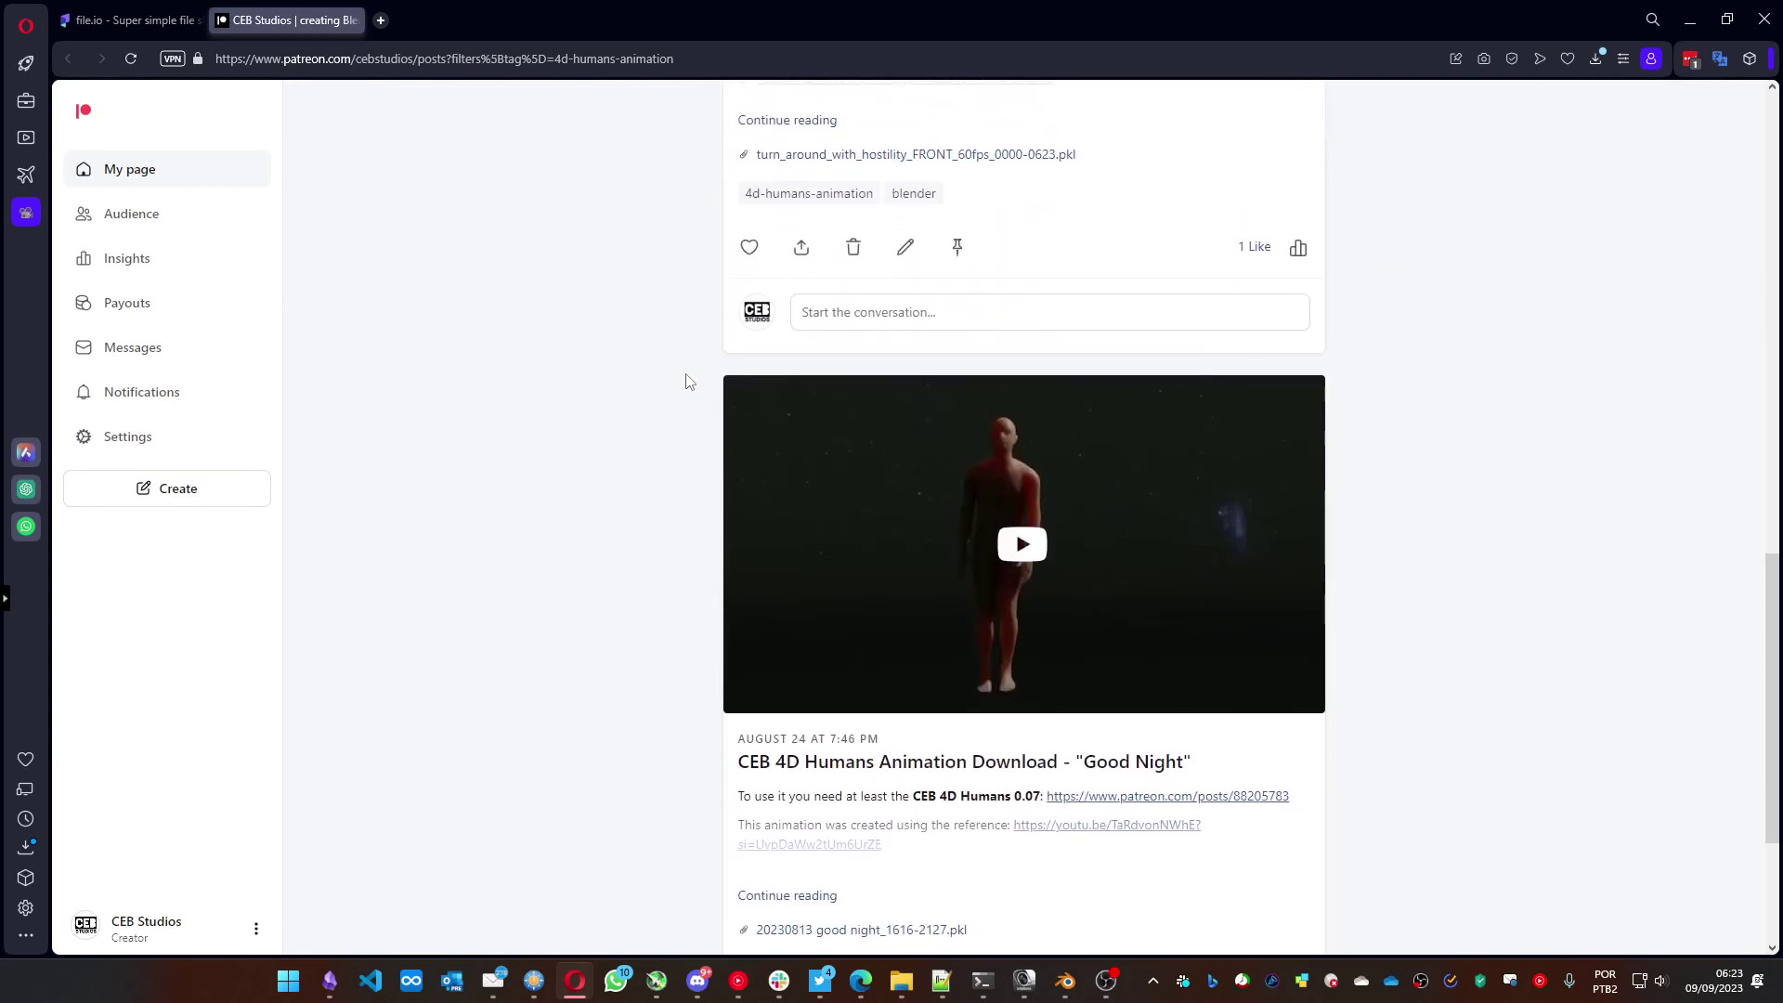
{"action": "scroll", "coordinate": [689, 381], "scroll_direction": "down", "scroll_amount": 2}
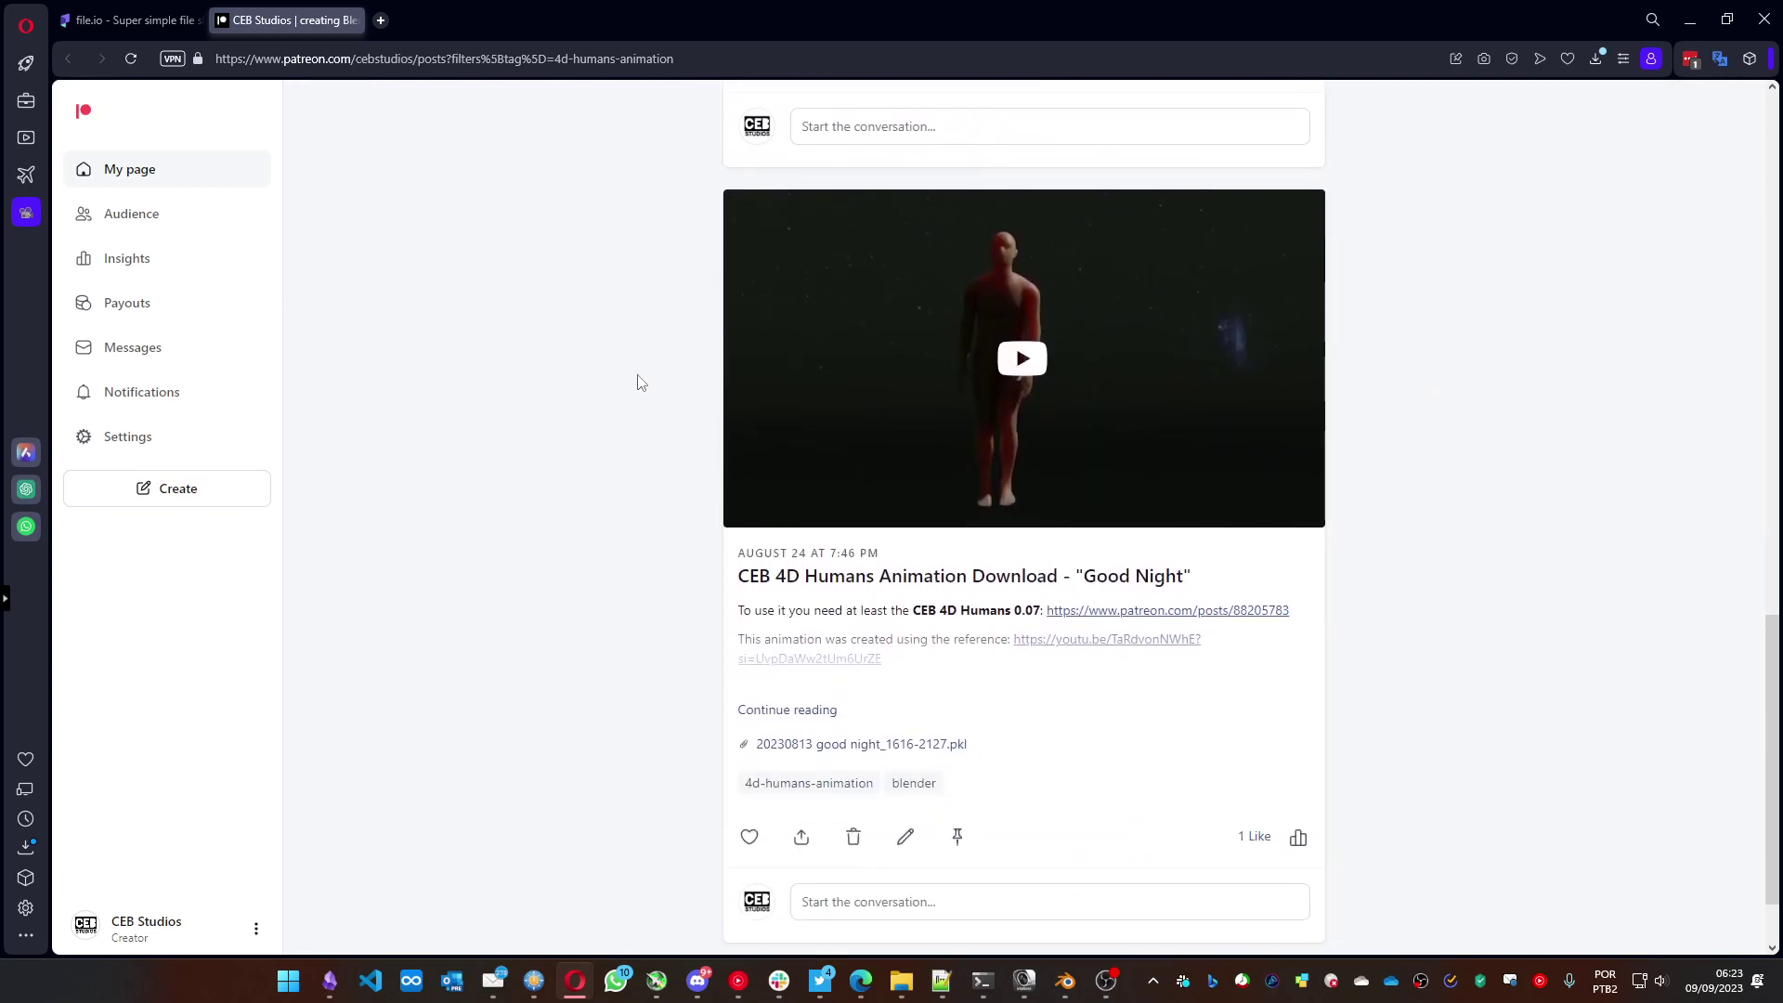
{"action": "scroll", "coordinate": [639, 382], "scroll_direction": "down", "scroll_amount": 1}
{"action": "scroll", "coordinate": [638, 382], "scroll_direction": "up", "scroll_amount": 10}
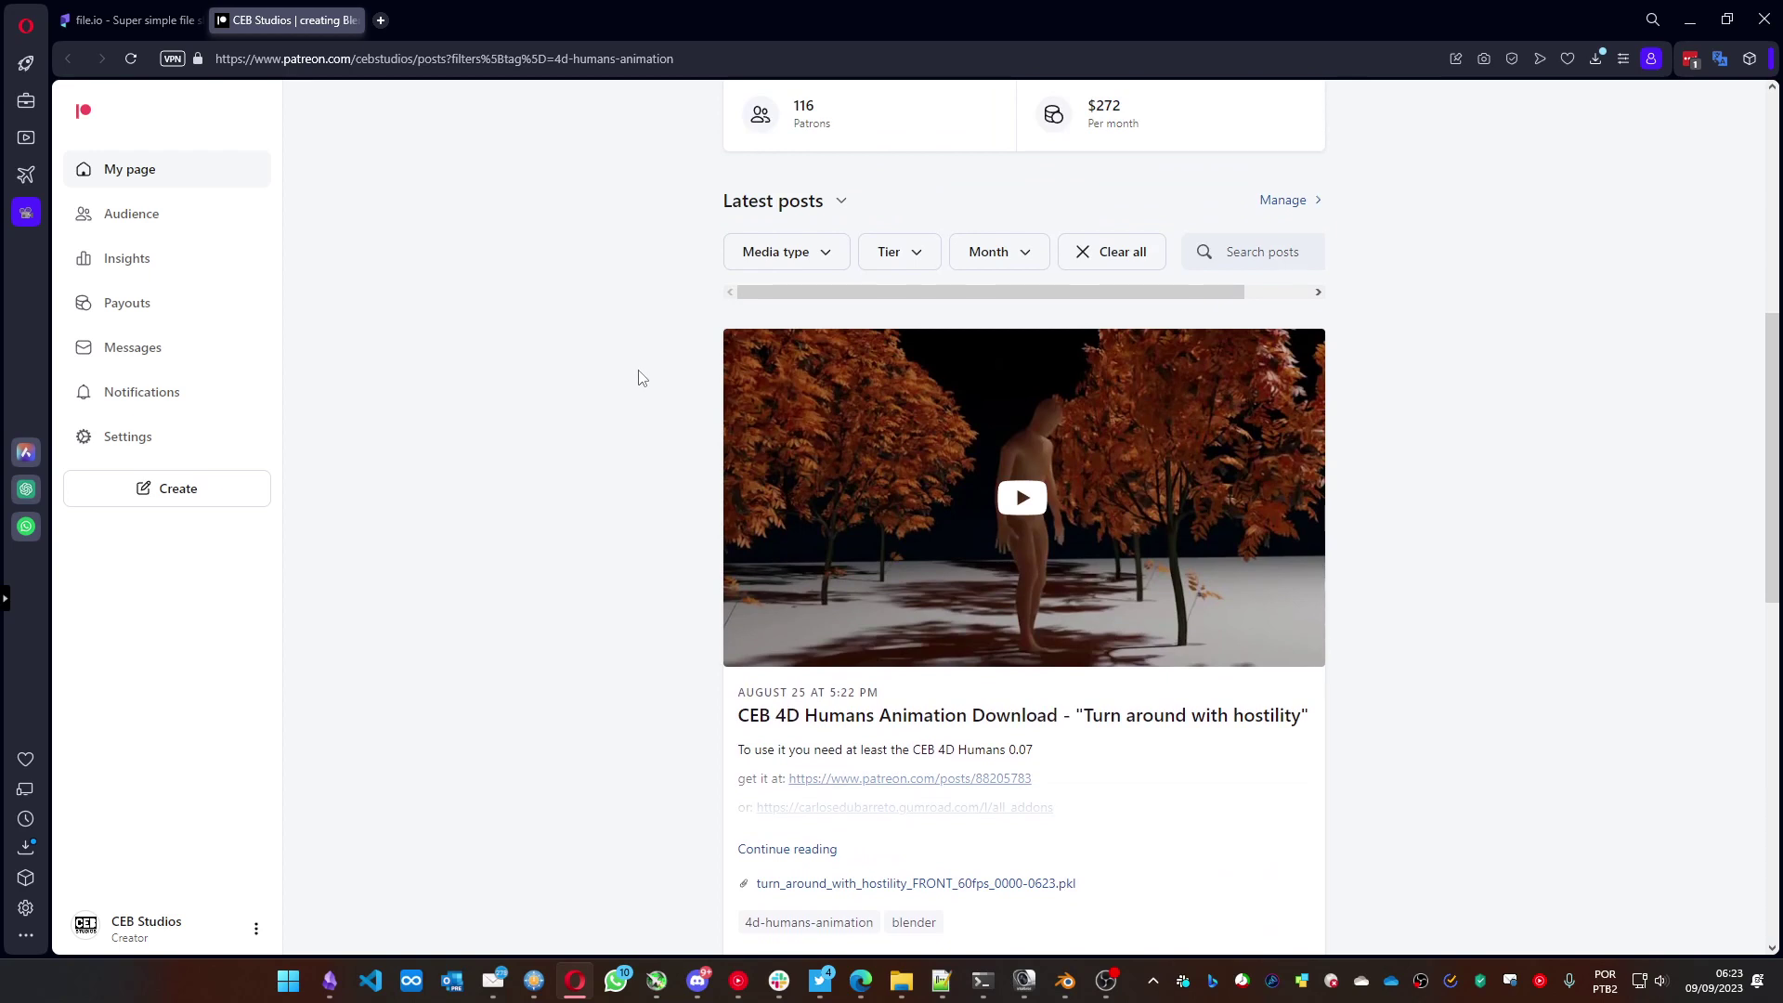
{"action": "scroll", "coordinate": [638, 376], "scroll_direction": "down", "scroll_amount": 3}
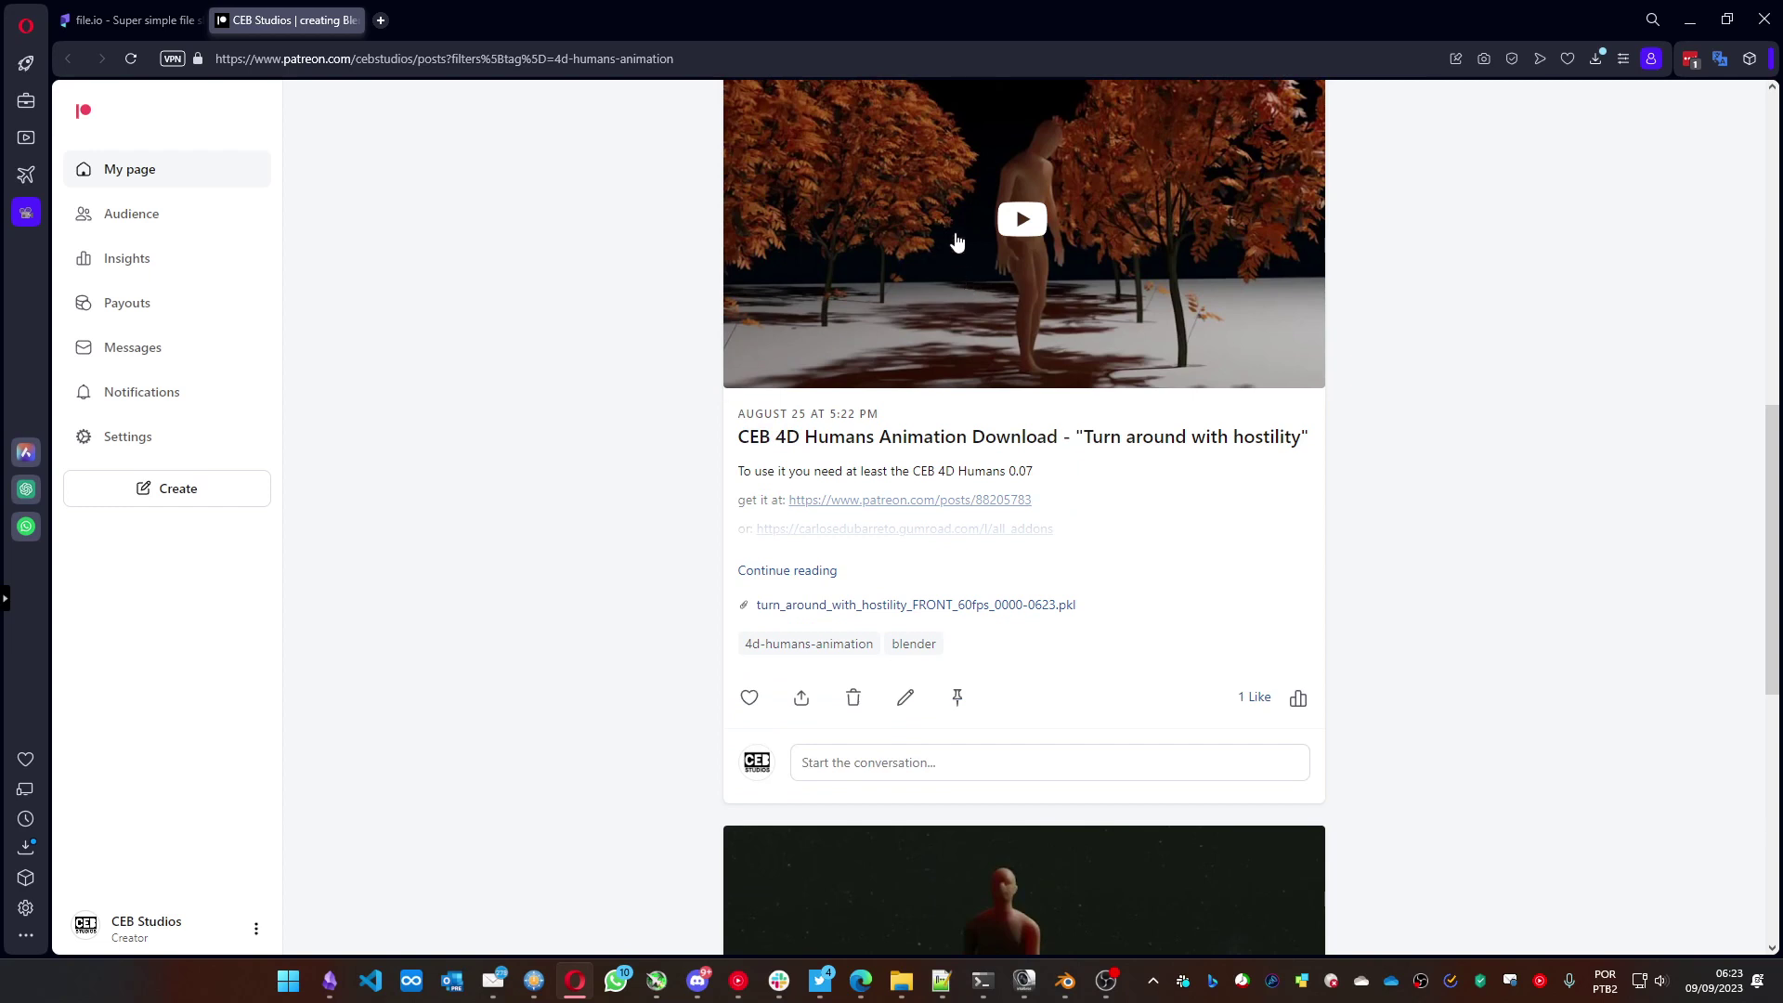
{"action": "scroll", "coordinate": [956, 240], "scroll_direction": "up", "scroll_amount": 3}
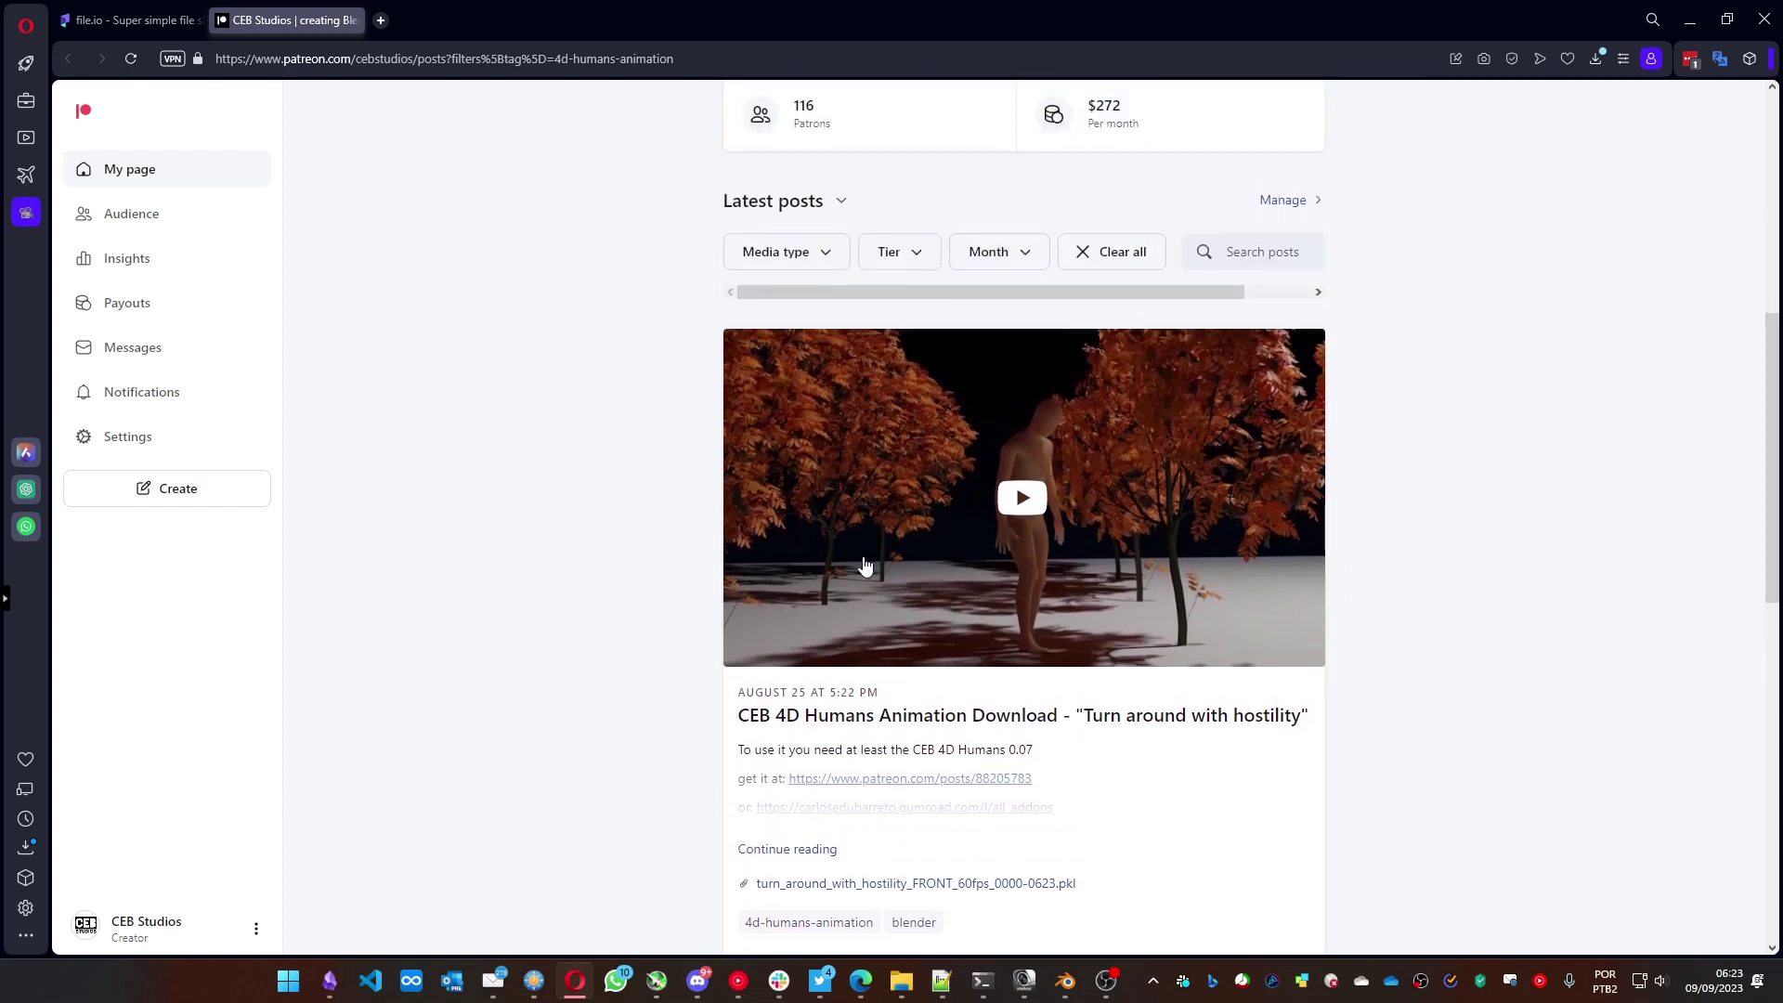
{"action": "scroll", "coordinate": [650, 523], "scroll_direction": "down", "scroll_amount": 3}
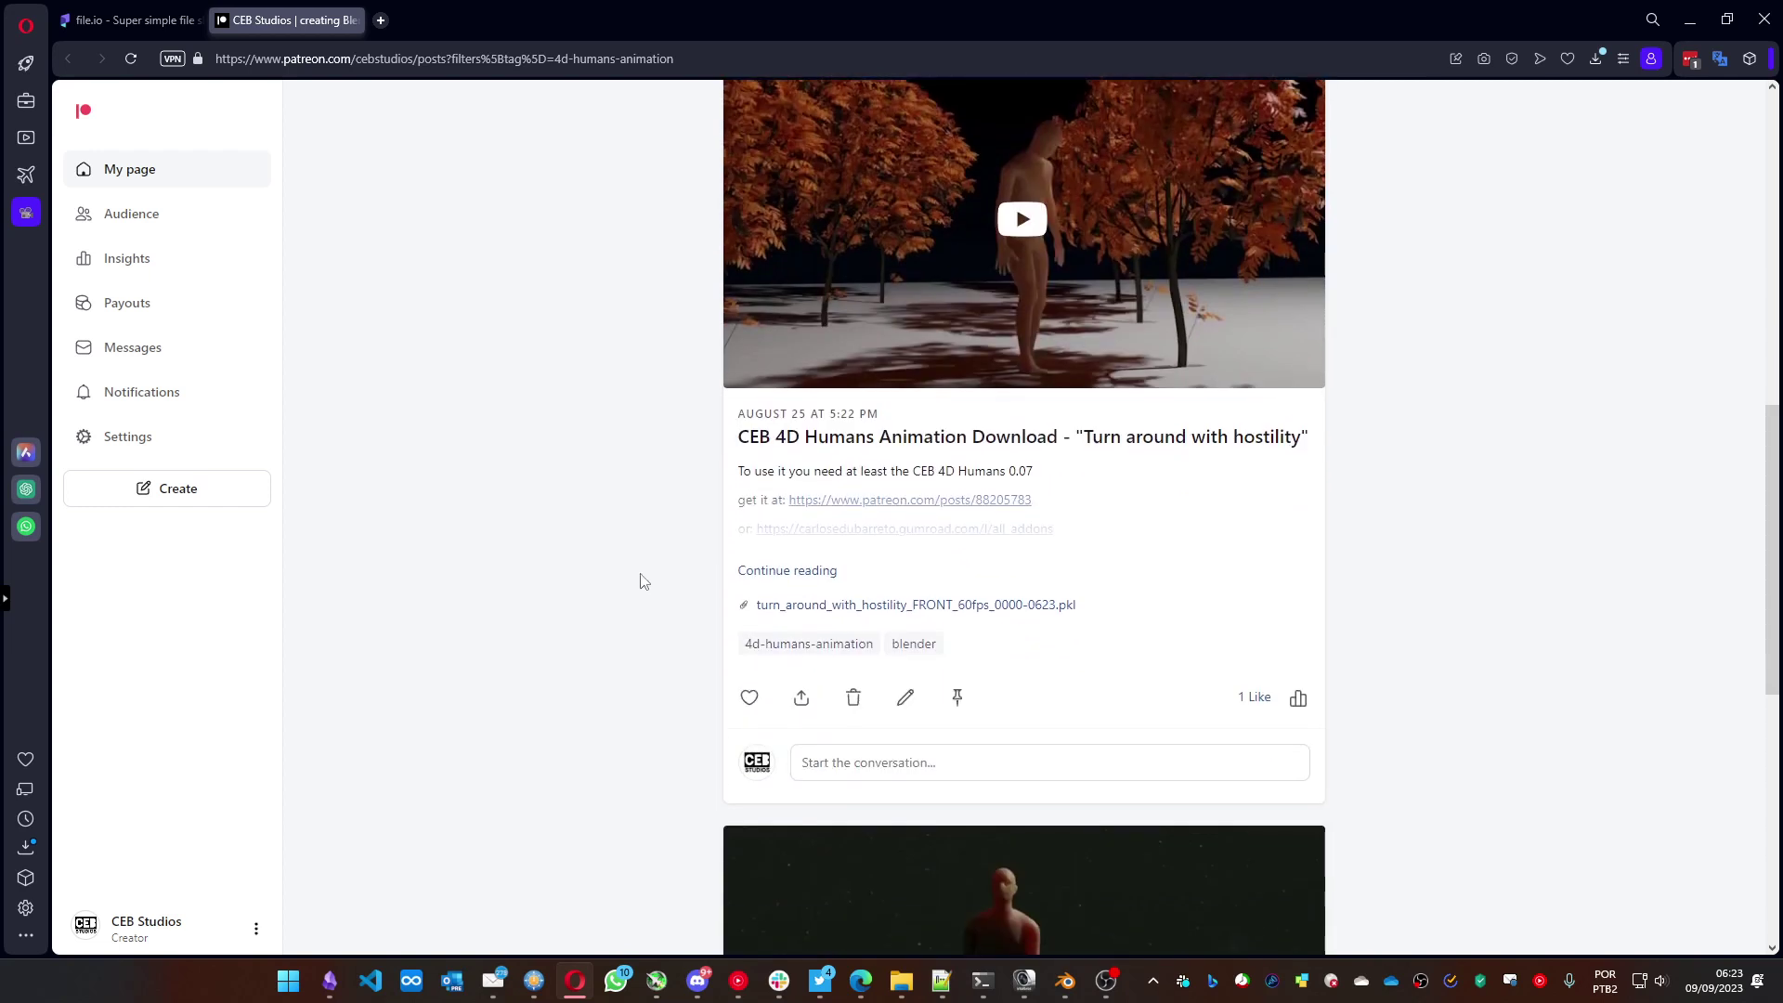
{"action": "left_click", "coordinate": [1027, 607]}
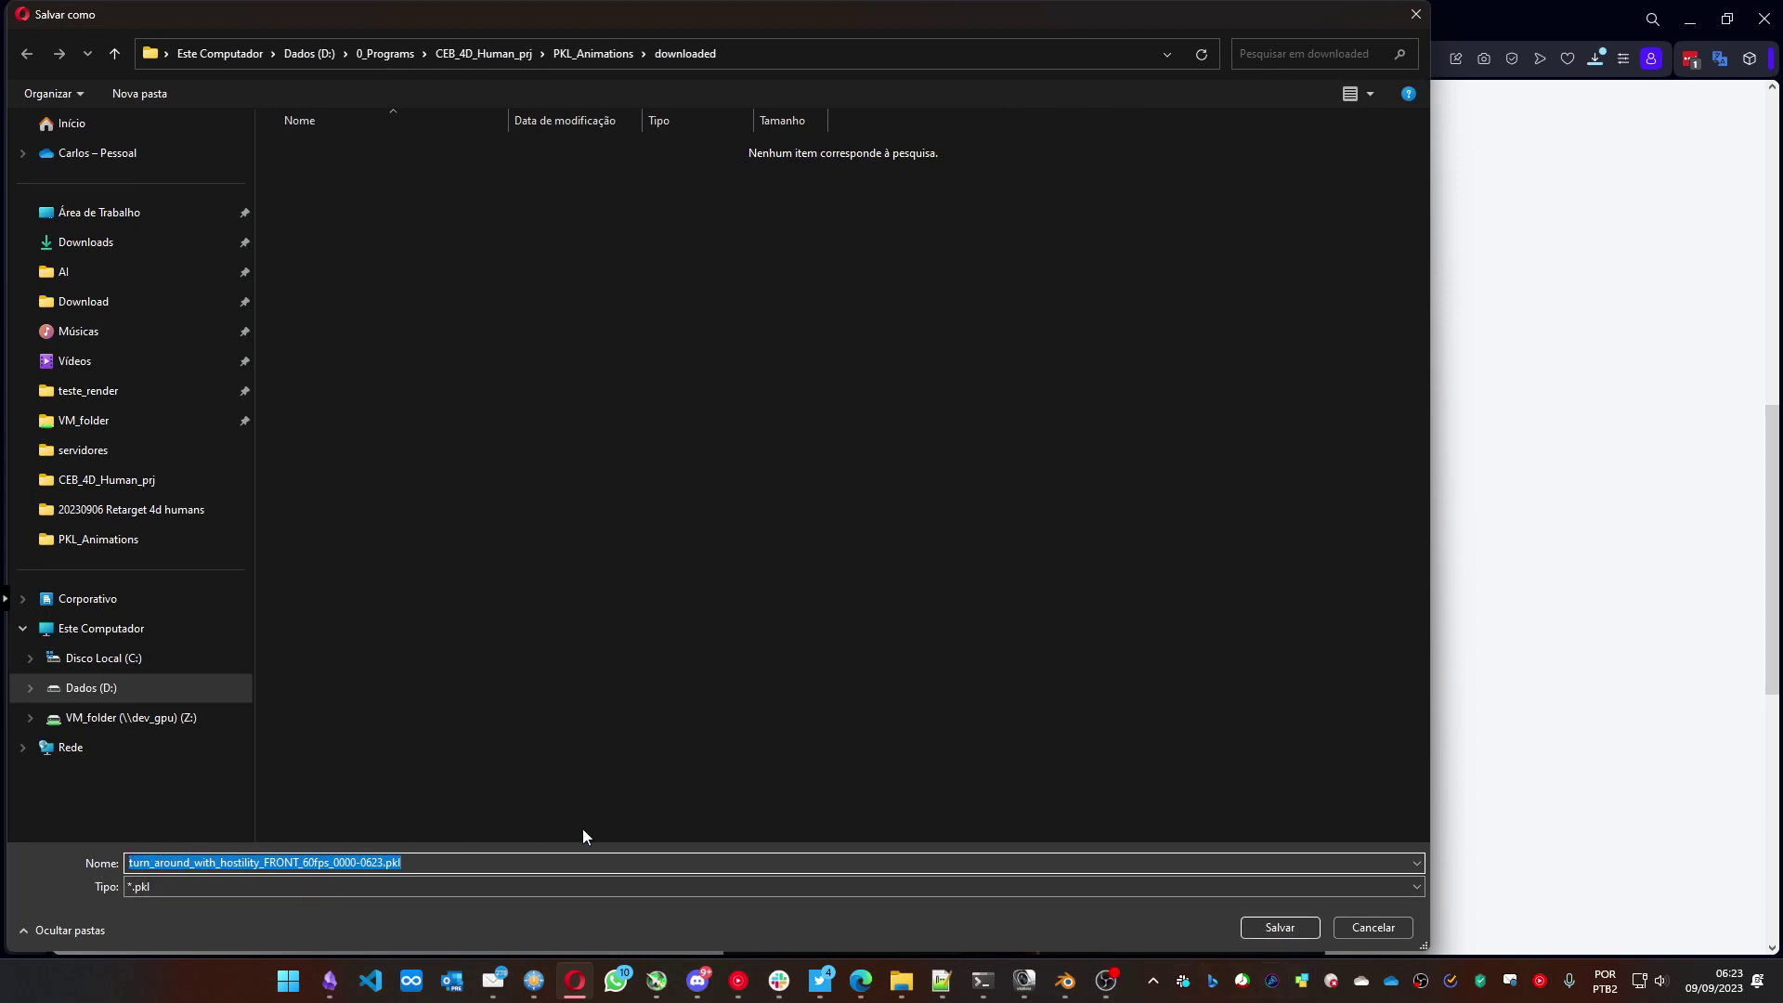
{"action": "left_click", "coordinate": [1282, 927]}
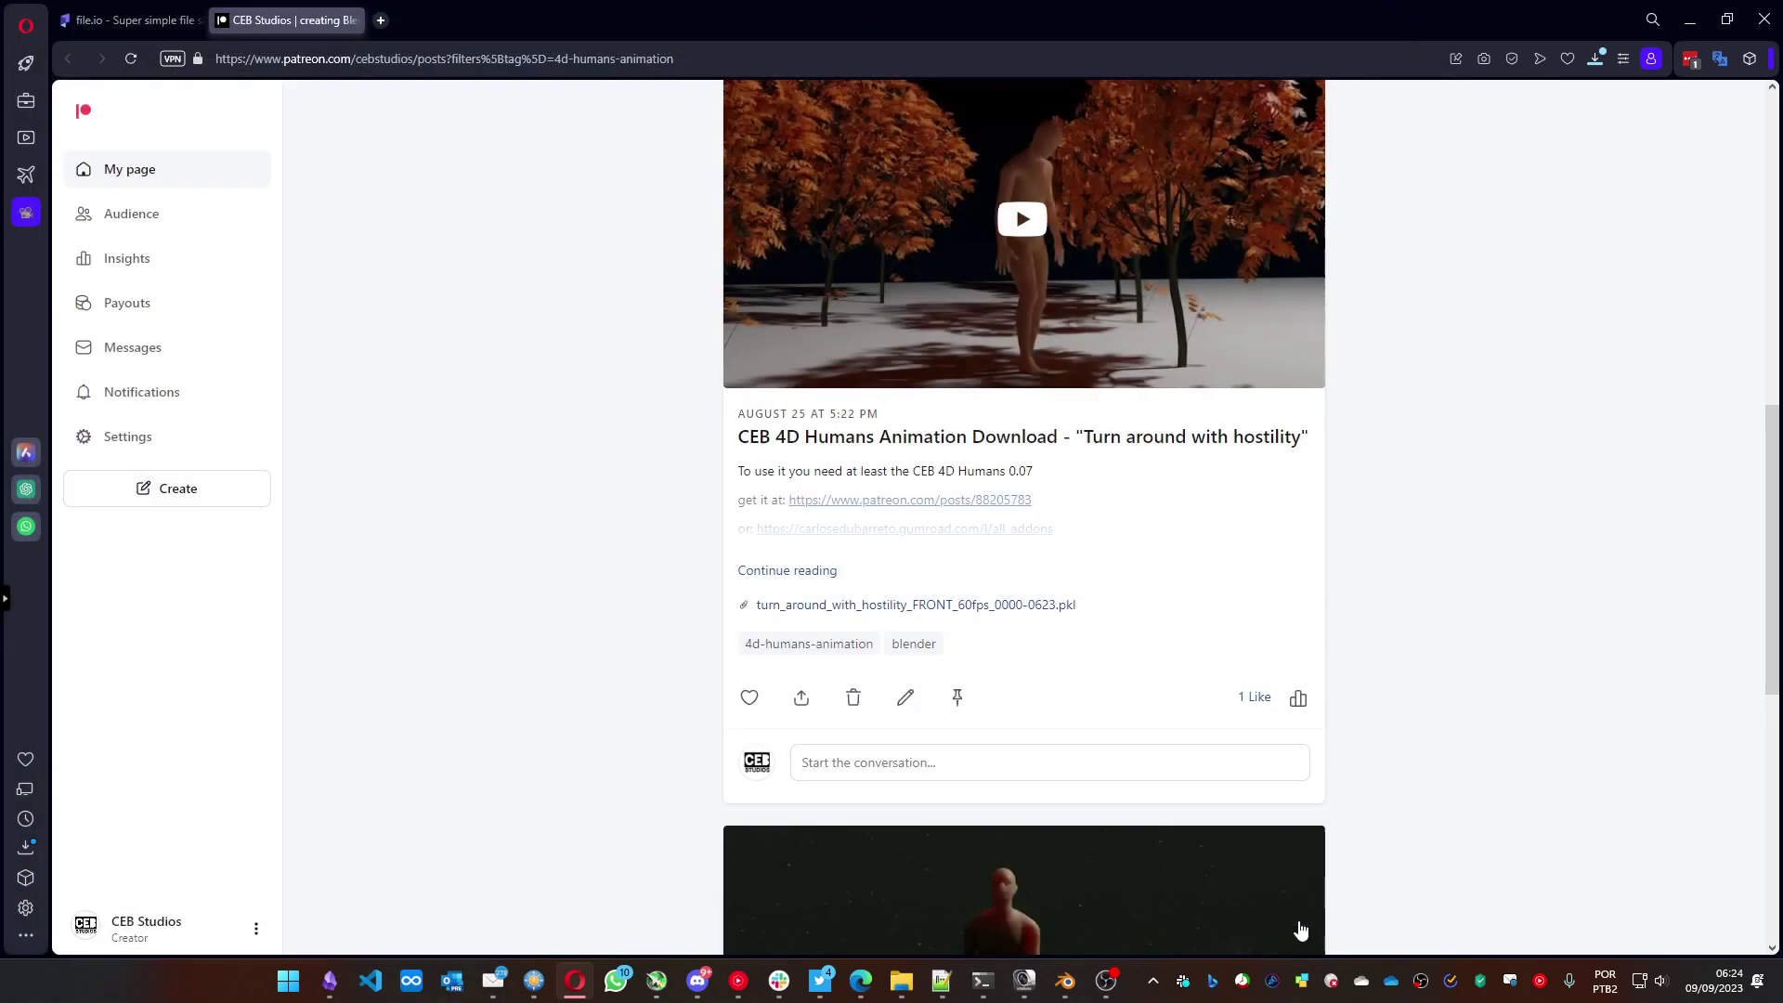
Step: Switch back to Blender and load turn_around_with_hostility_FRONT_60fps_0000-0623.pkl from the PKL_Animations\downloaded folder into the 4D Humans add-on
{"action": "left_click", "coordinate": [1065, 980]}
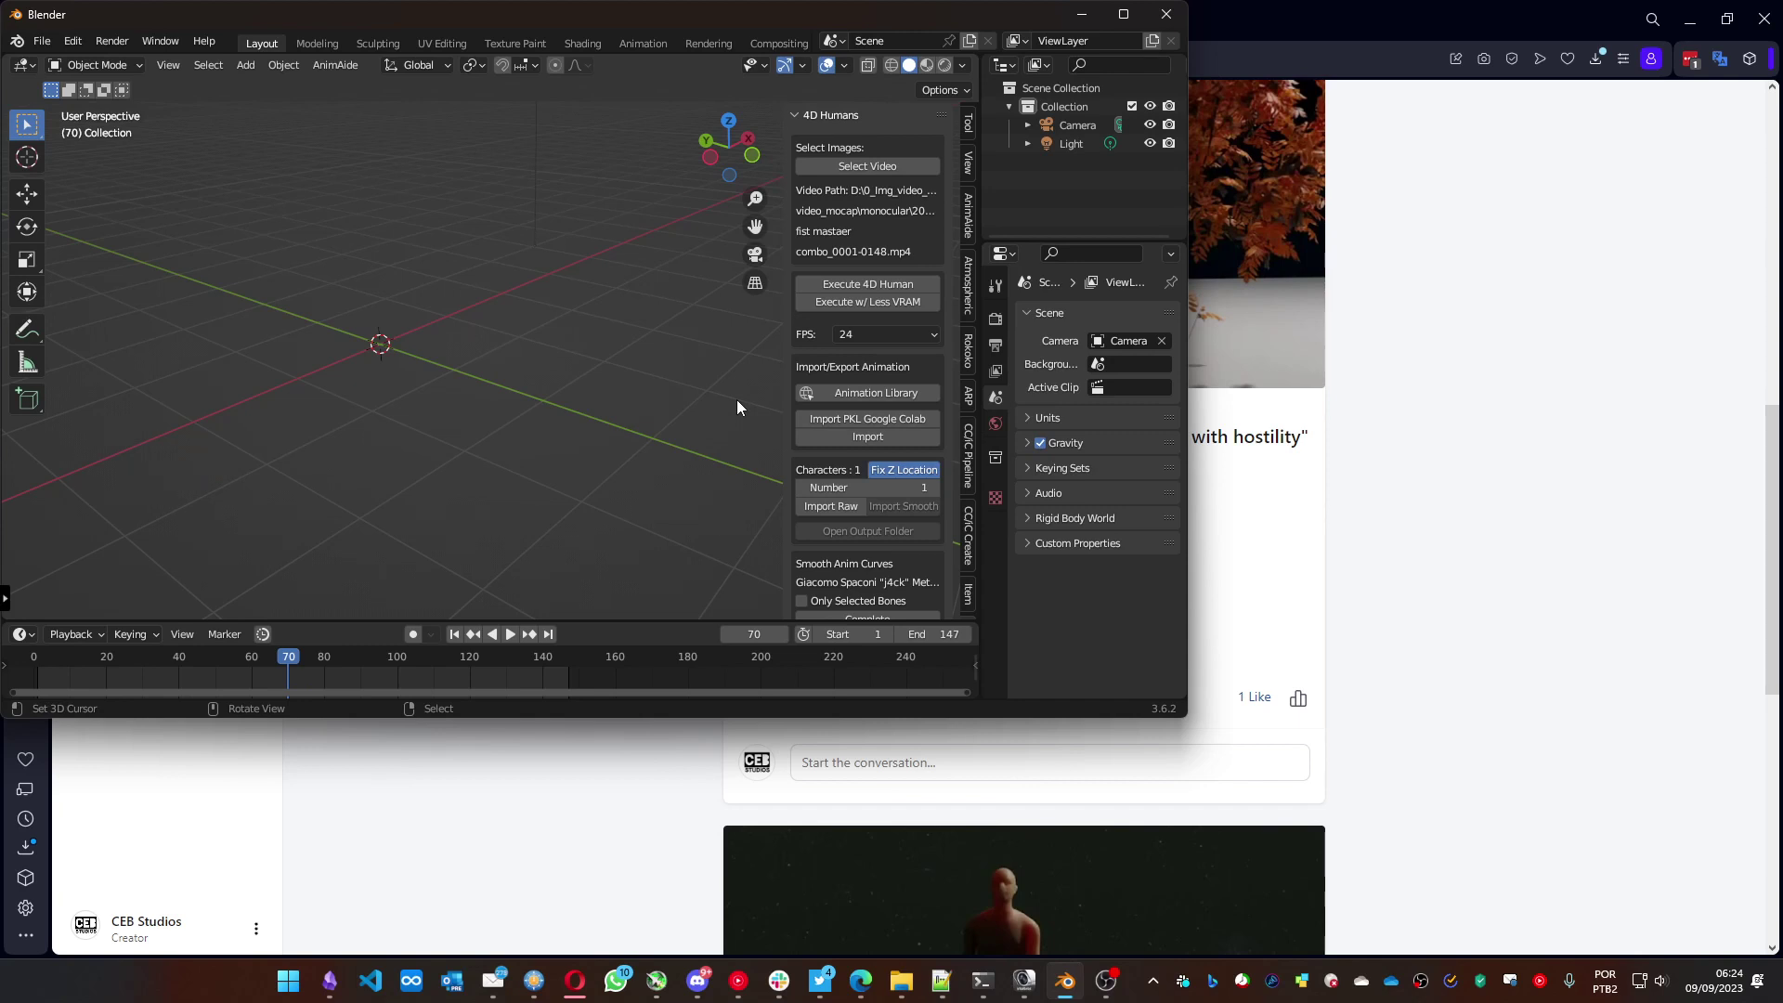
{"action": "left_click", "coordinate": [832, 410]}
{"action": "left_click", "coordinate": [854, 437]}
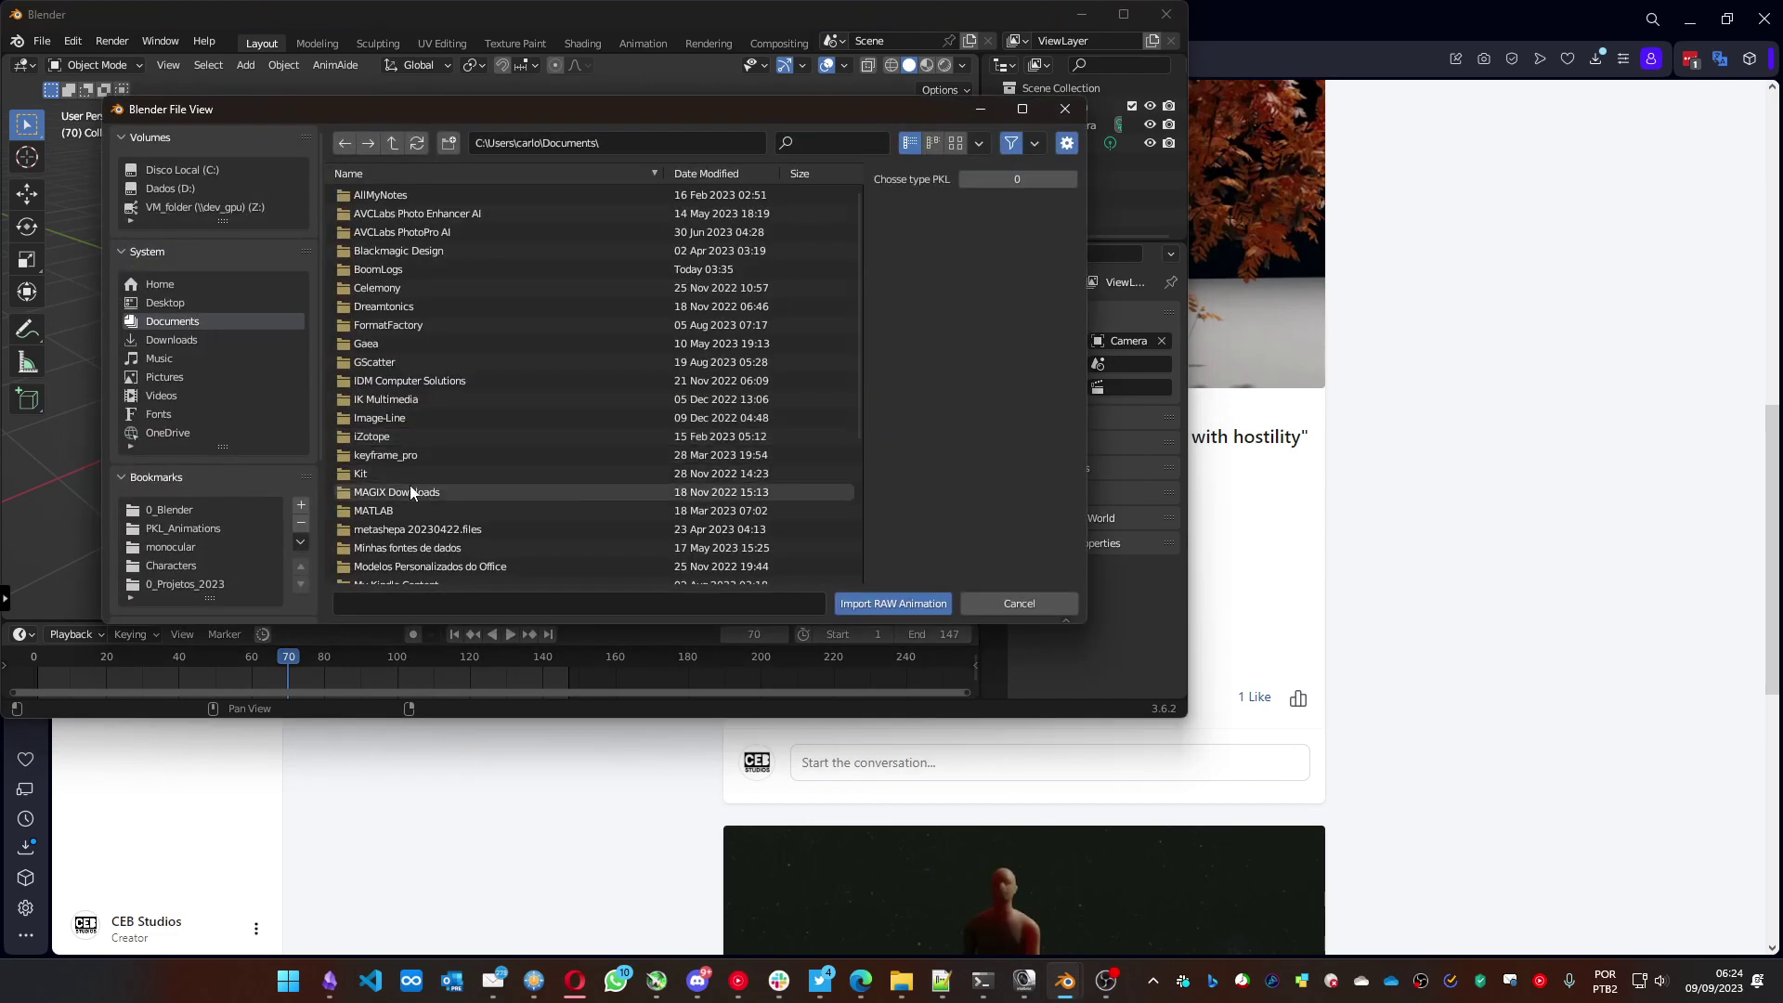
{"action": "left_click", "coordinate": [238, 530]}
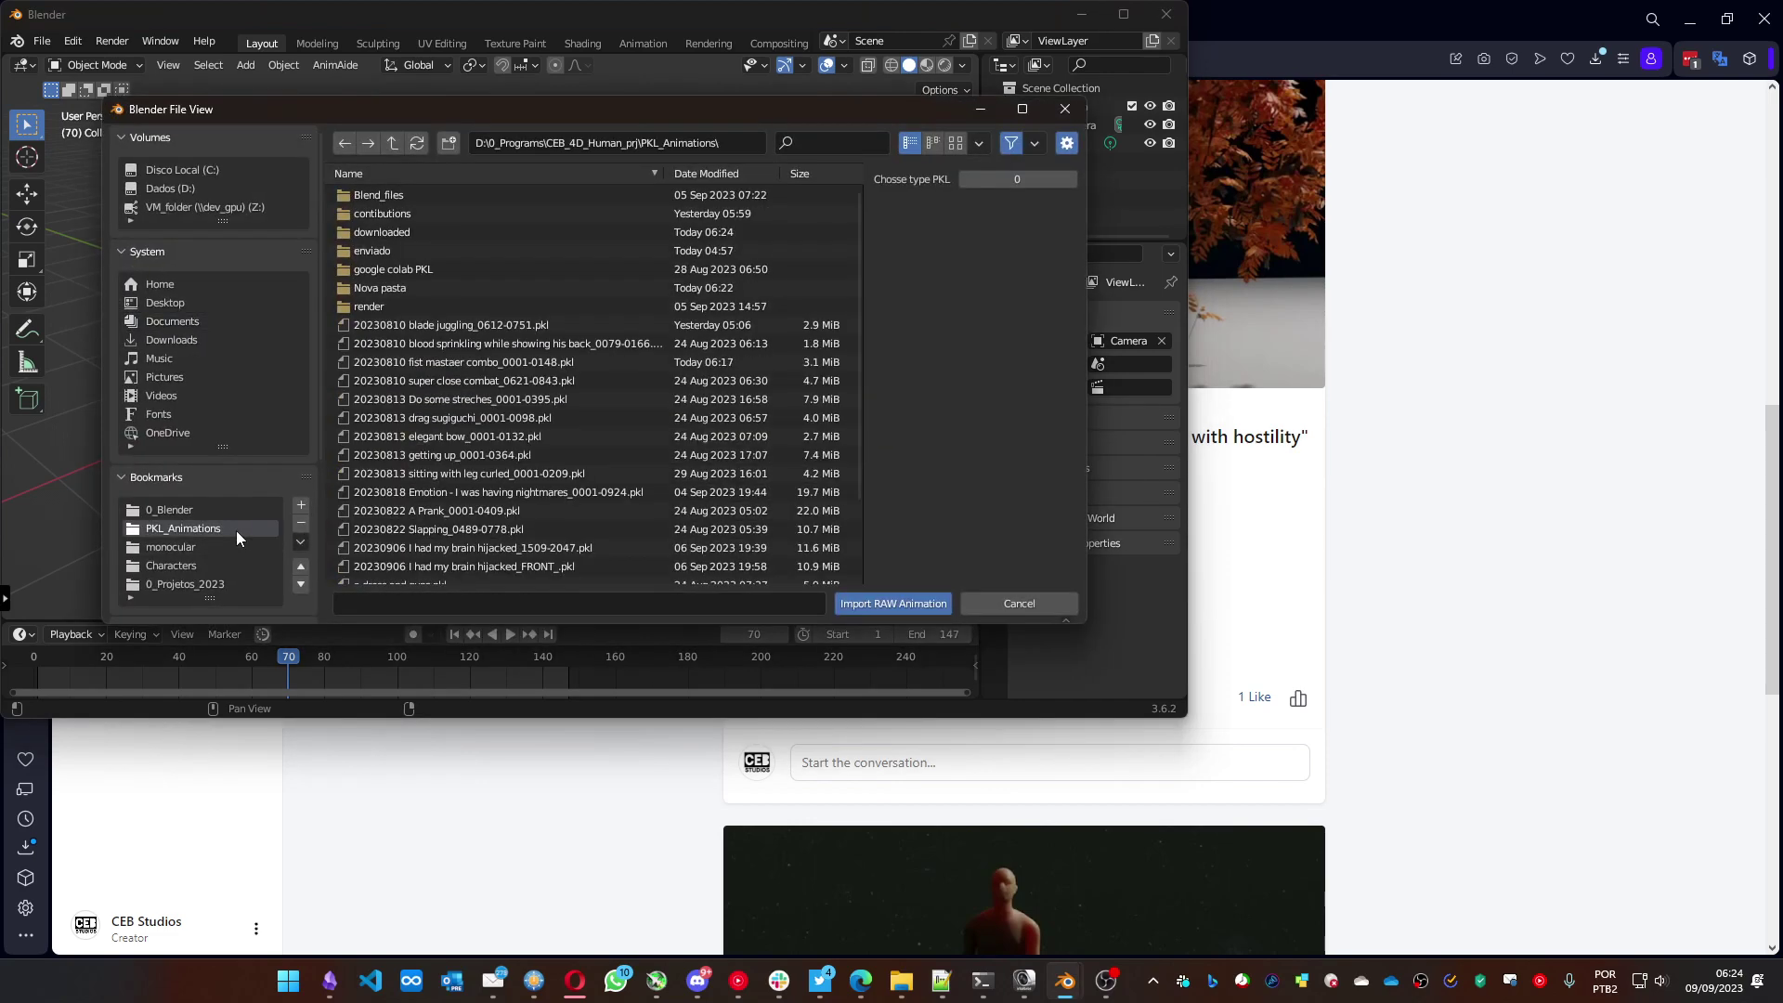
{"action": "left_click", "coordinate": [382, 232]}
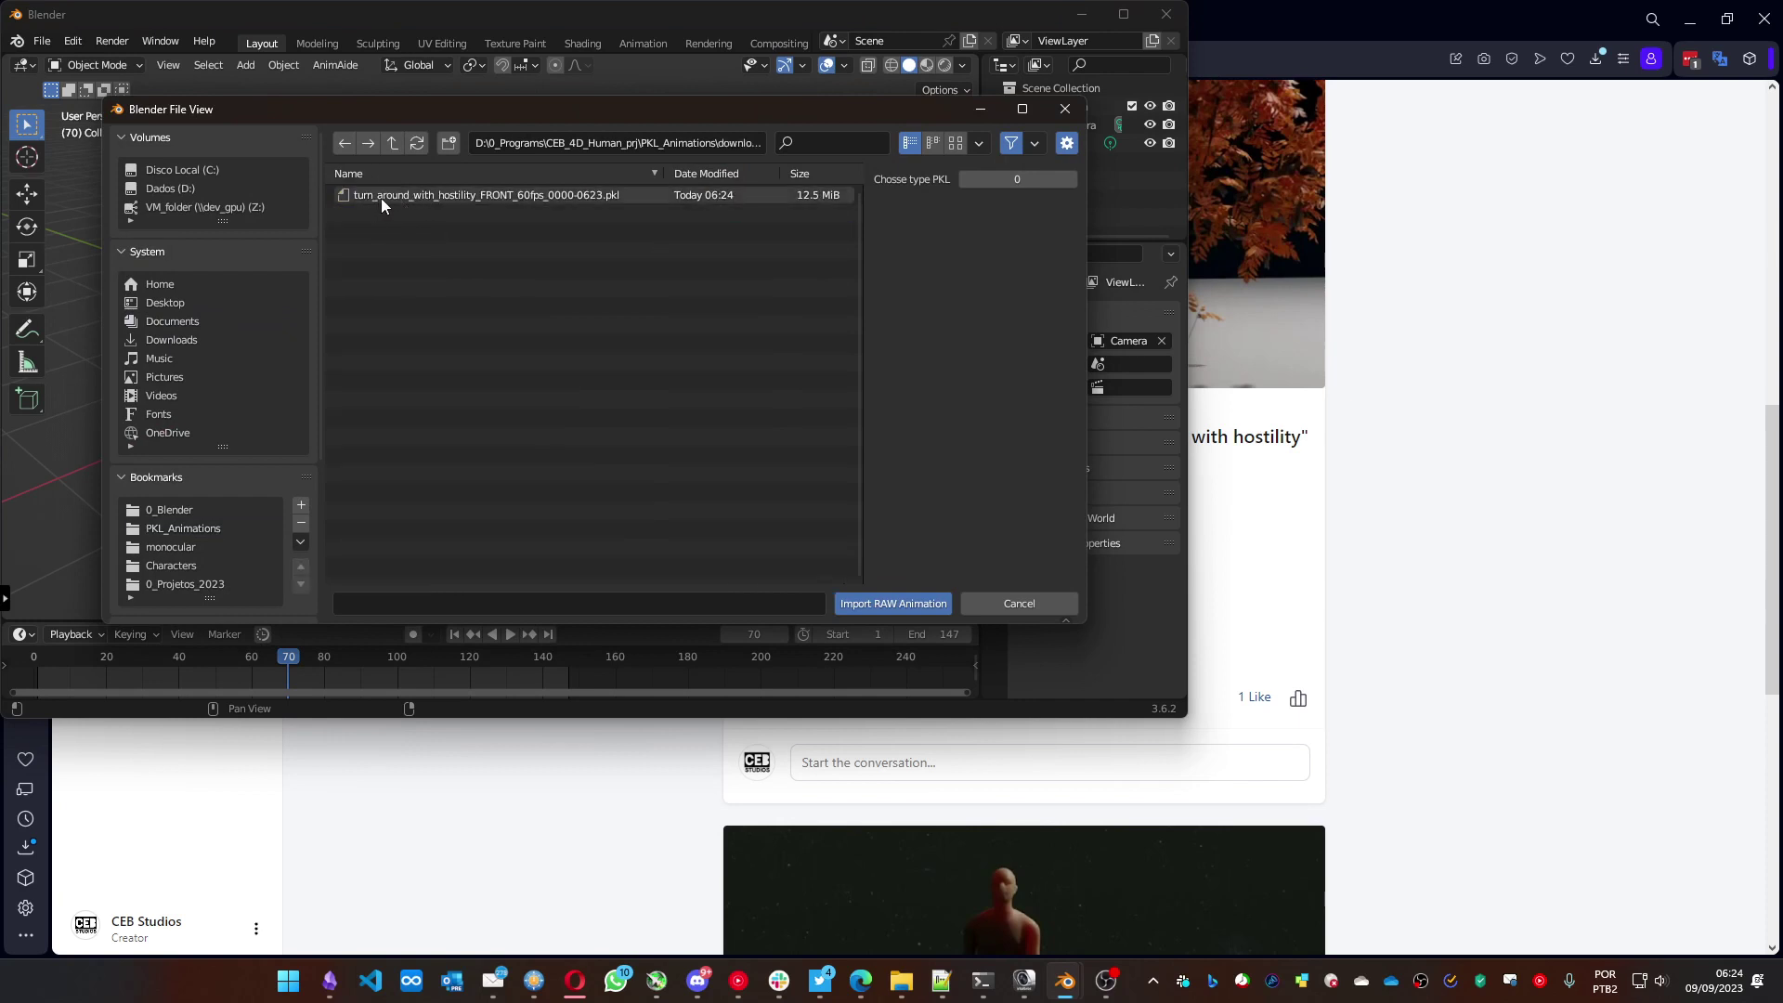
{"action": "left_click", "coordinate": [438, 195]}
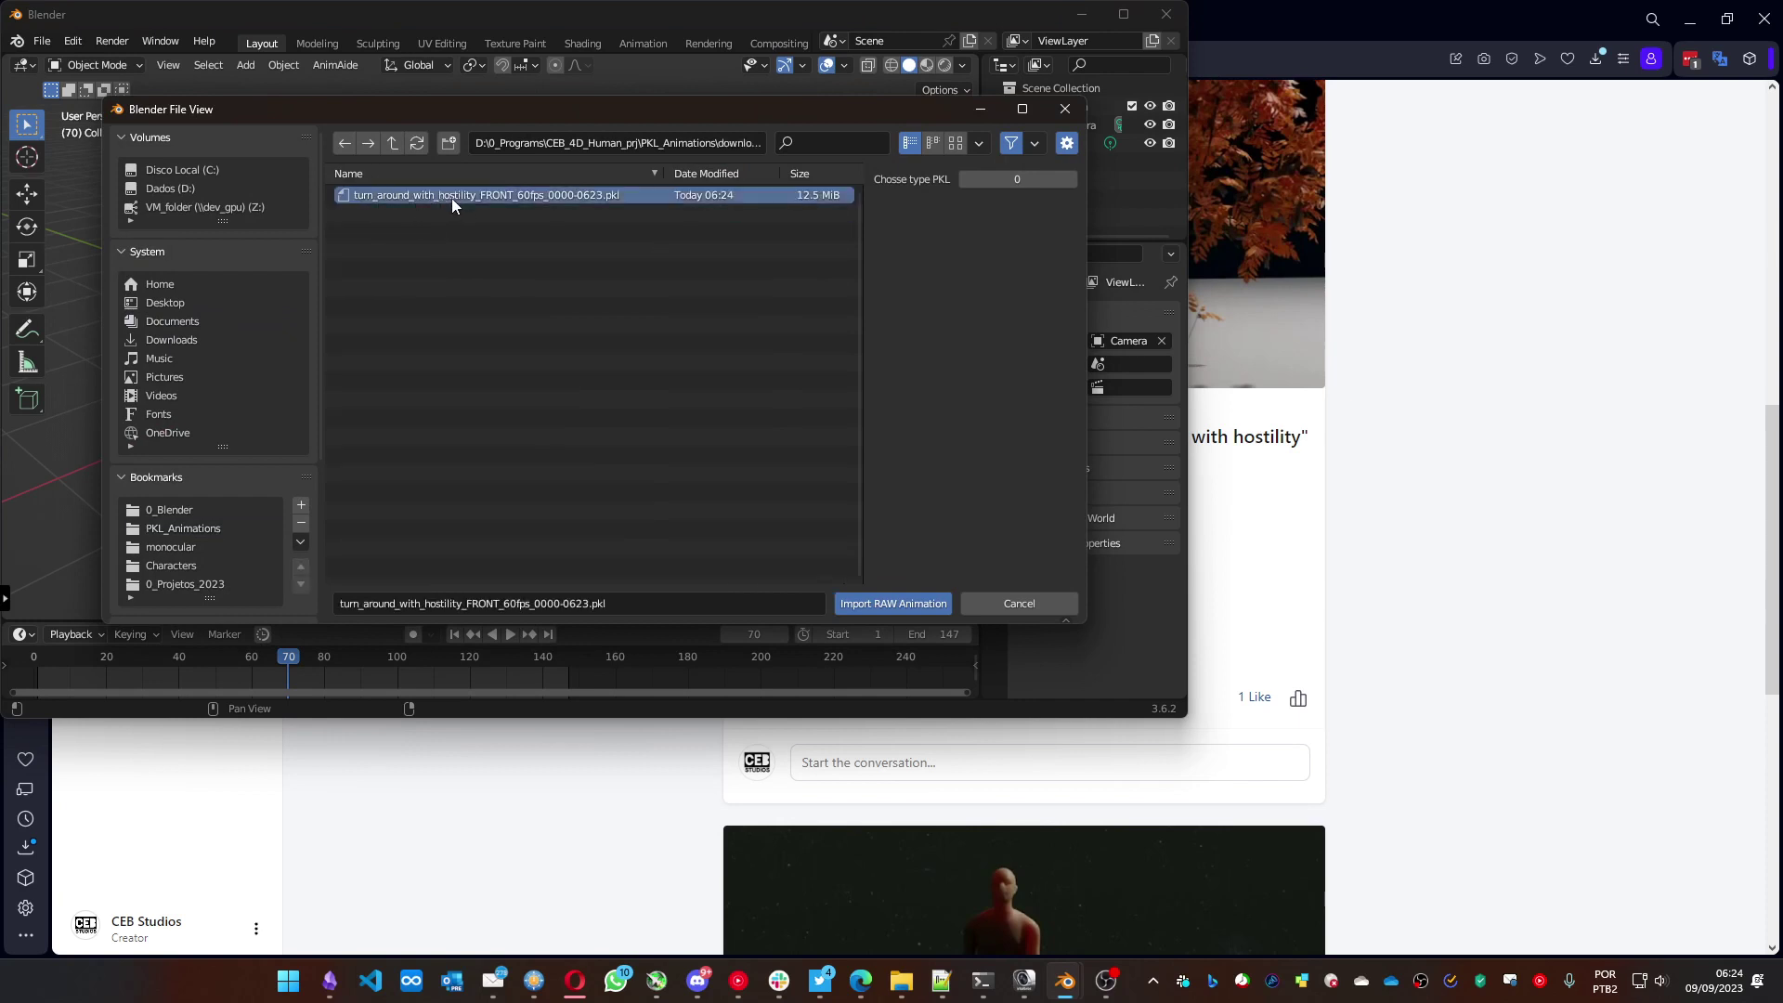
{"action": "left_click", "coordinate": [889, 604]}
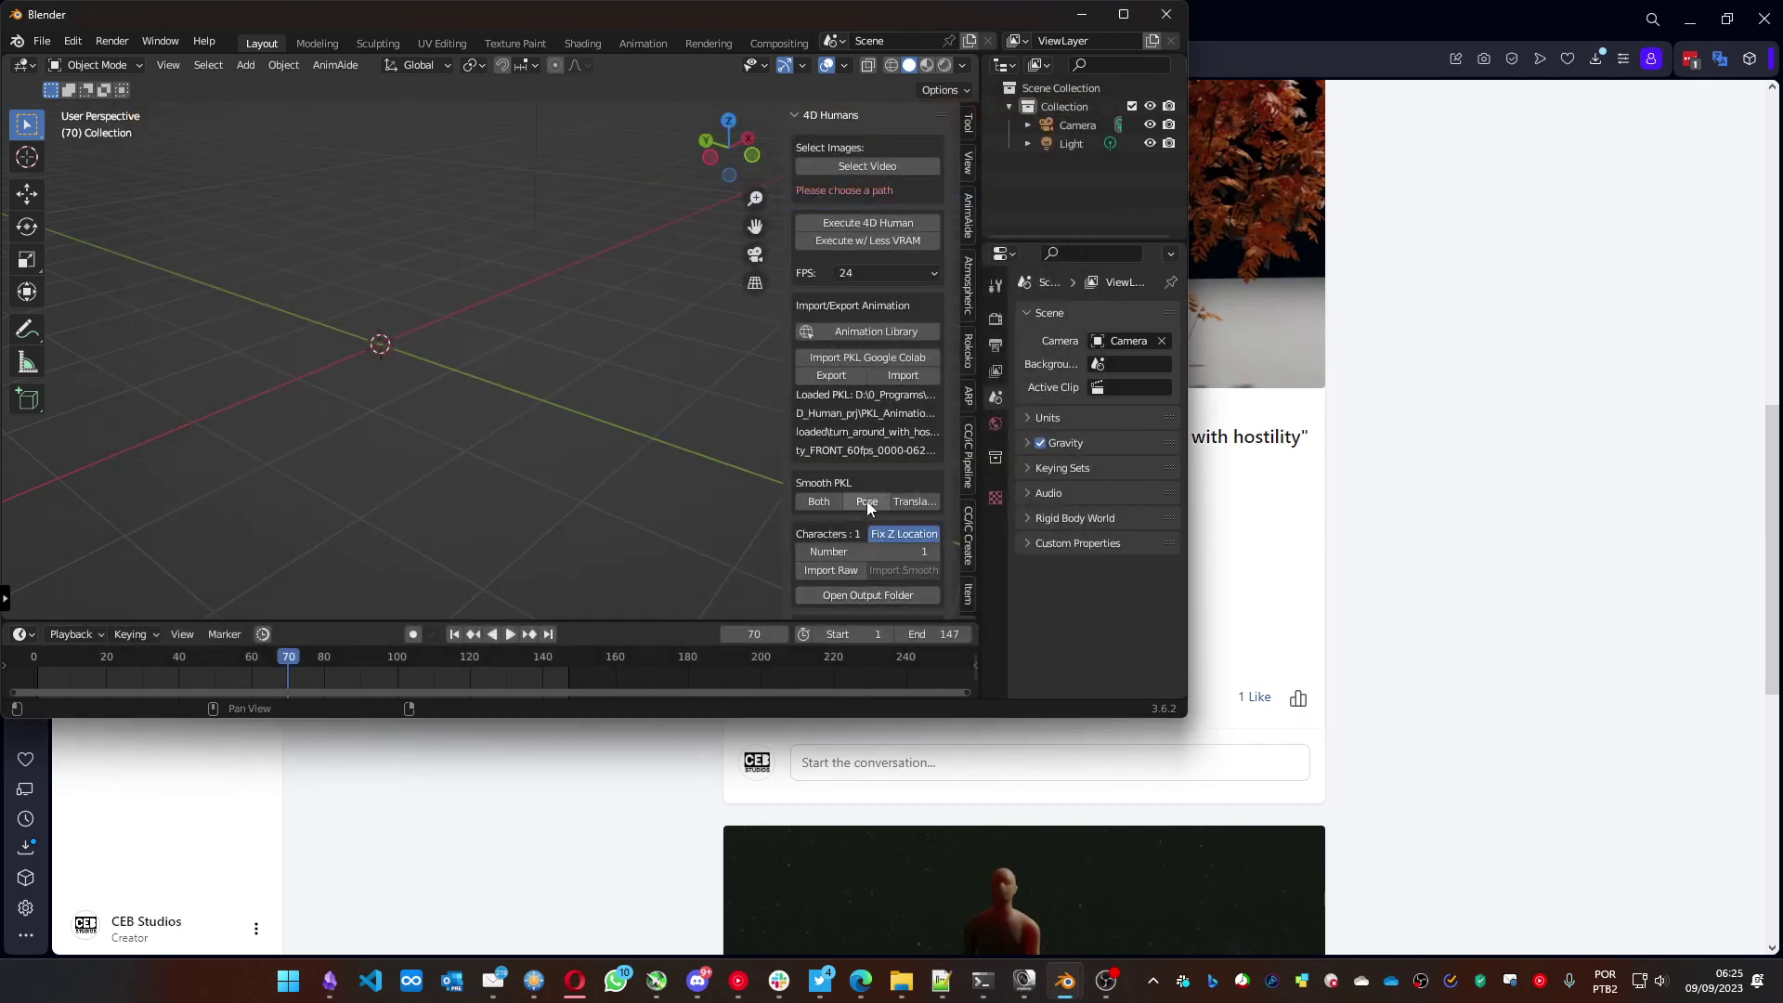
Step: Check the console output for the loaded PKL and import character 1's raw animation into the scene with Fix Z Location on
{"action": "scroll", "coordinate": [865, 494], "scroll_direction": "down", "scroll_amount": 4}
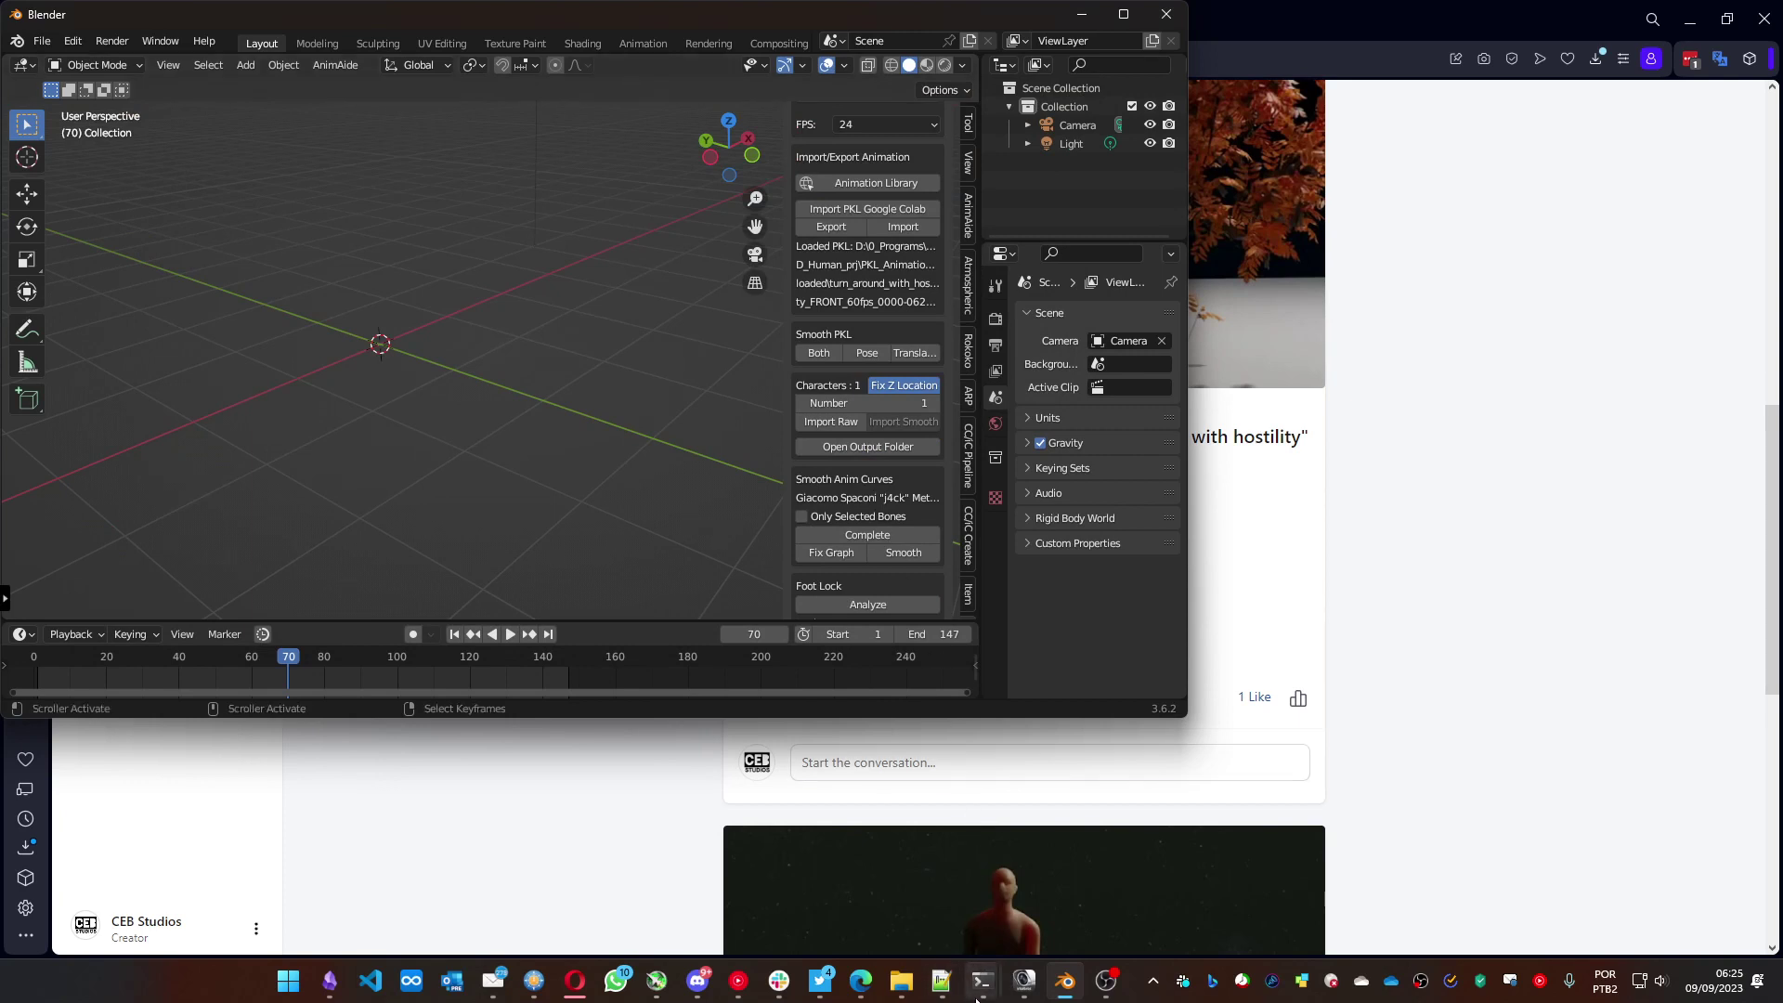
{"action": "mouse_move", "coordinate": [981, 984]}
{"action": "left_click", "coordinate": [1034, 906]}
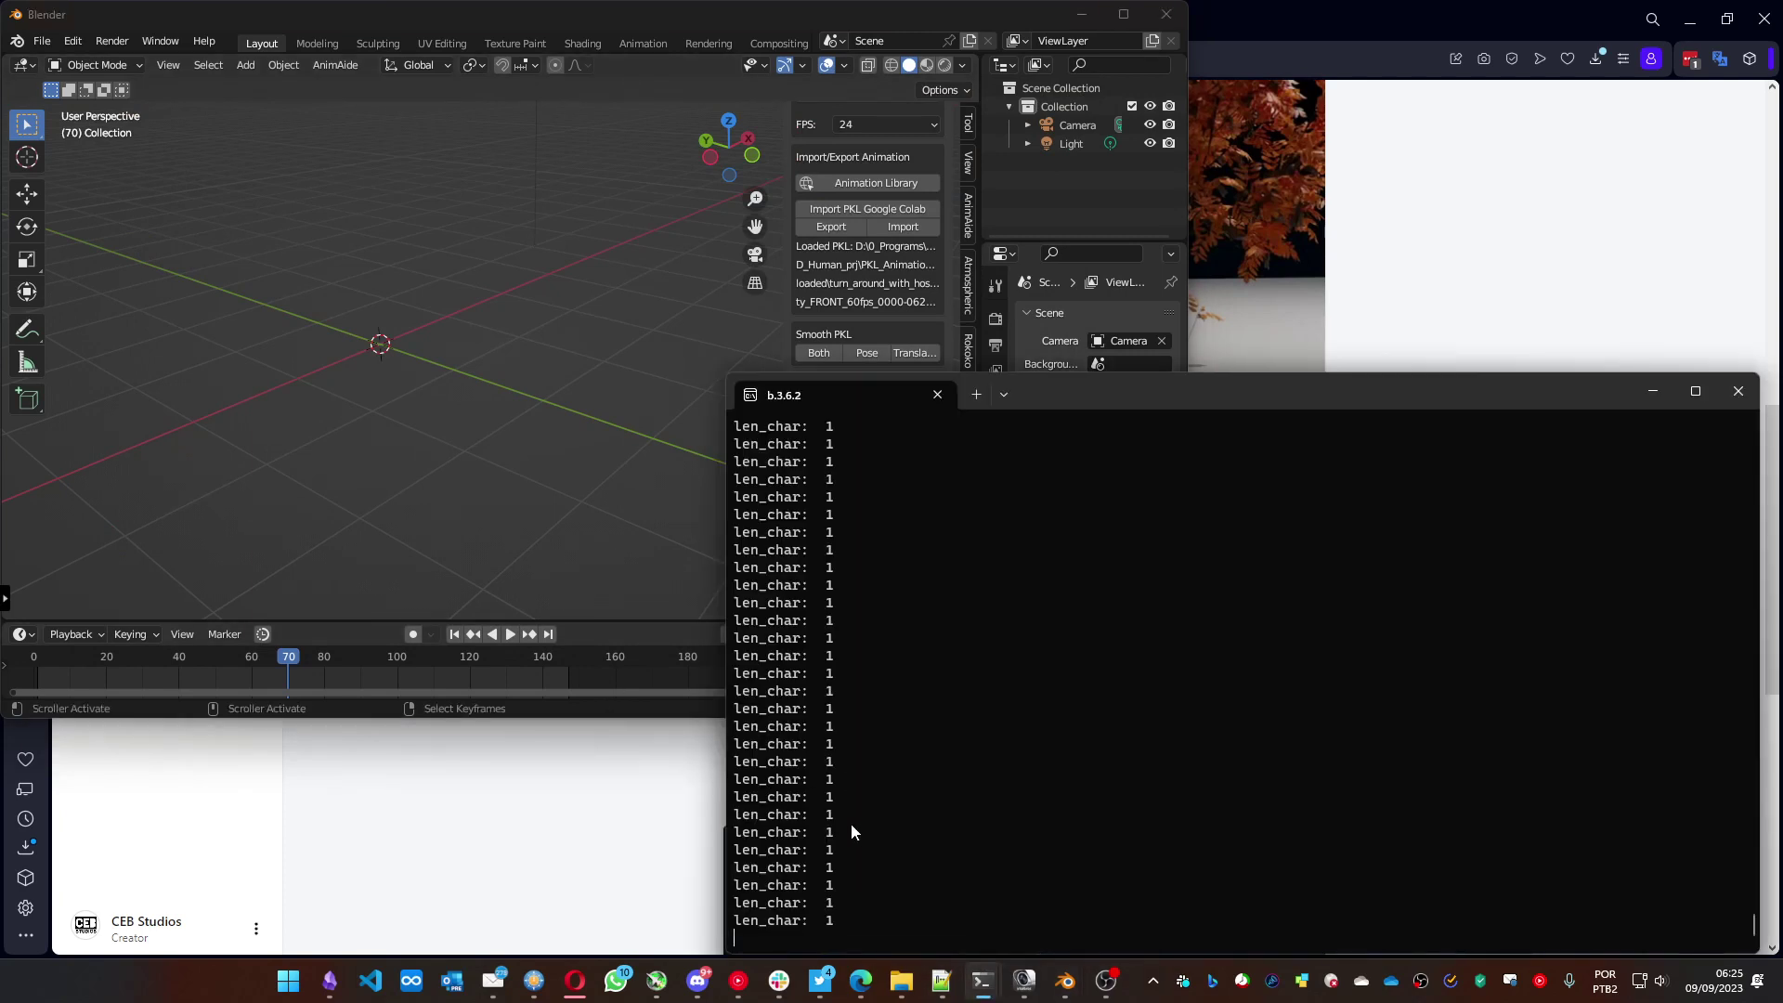
{"action": "left_click", "coordinate": [617, 11]}
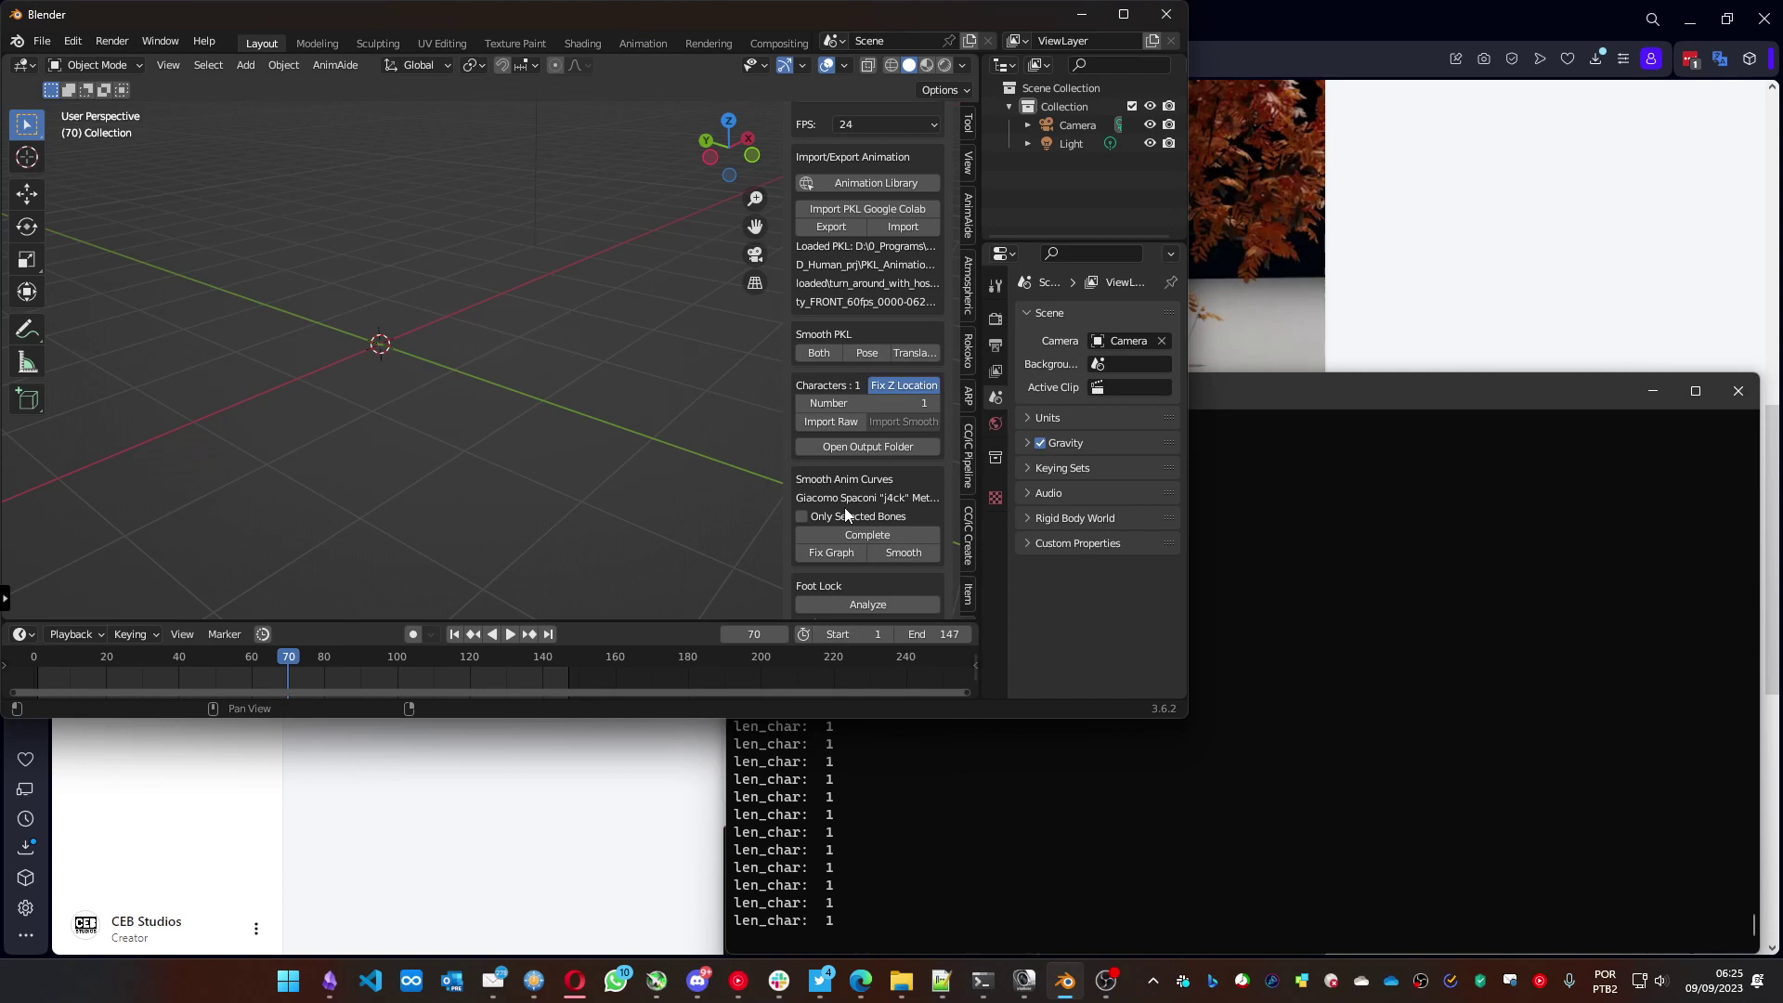
{"action": "scroll", "coordinate": [861, 524], "scroll_direction": "down", "scroll_amount": 1}
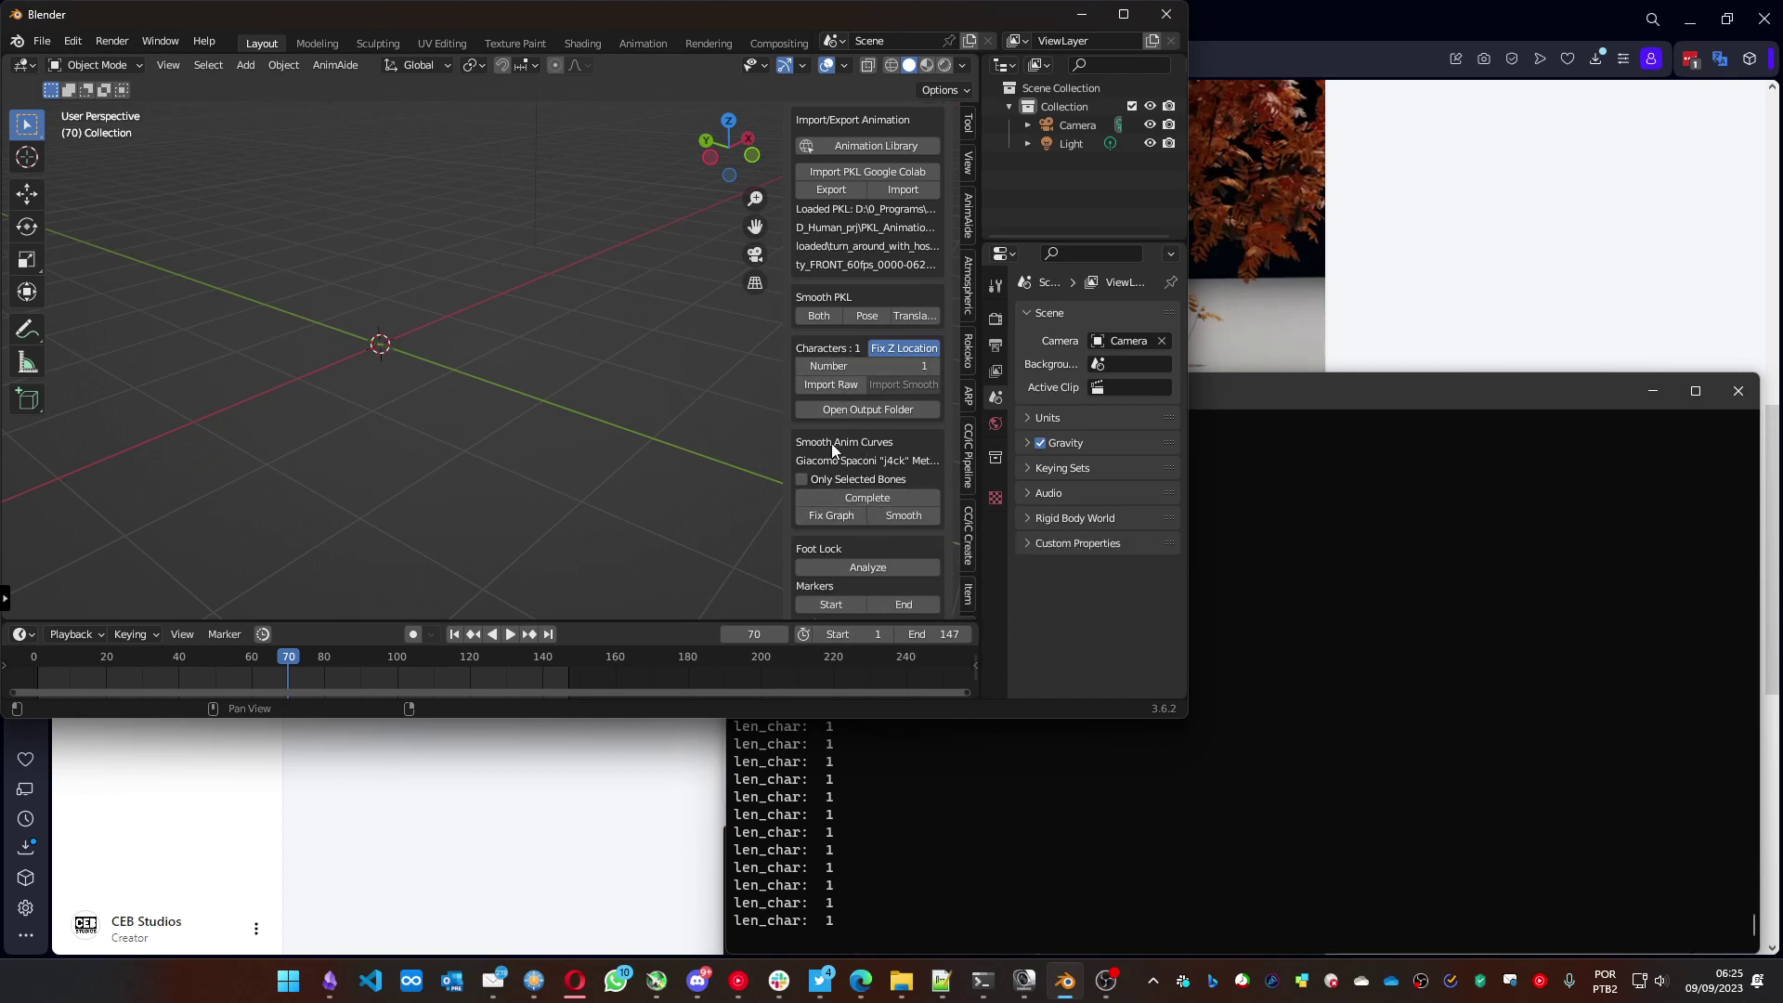
{"action": "left_click", "coordinate": [840, 386]}
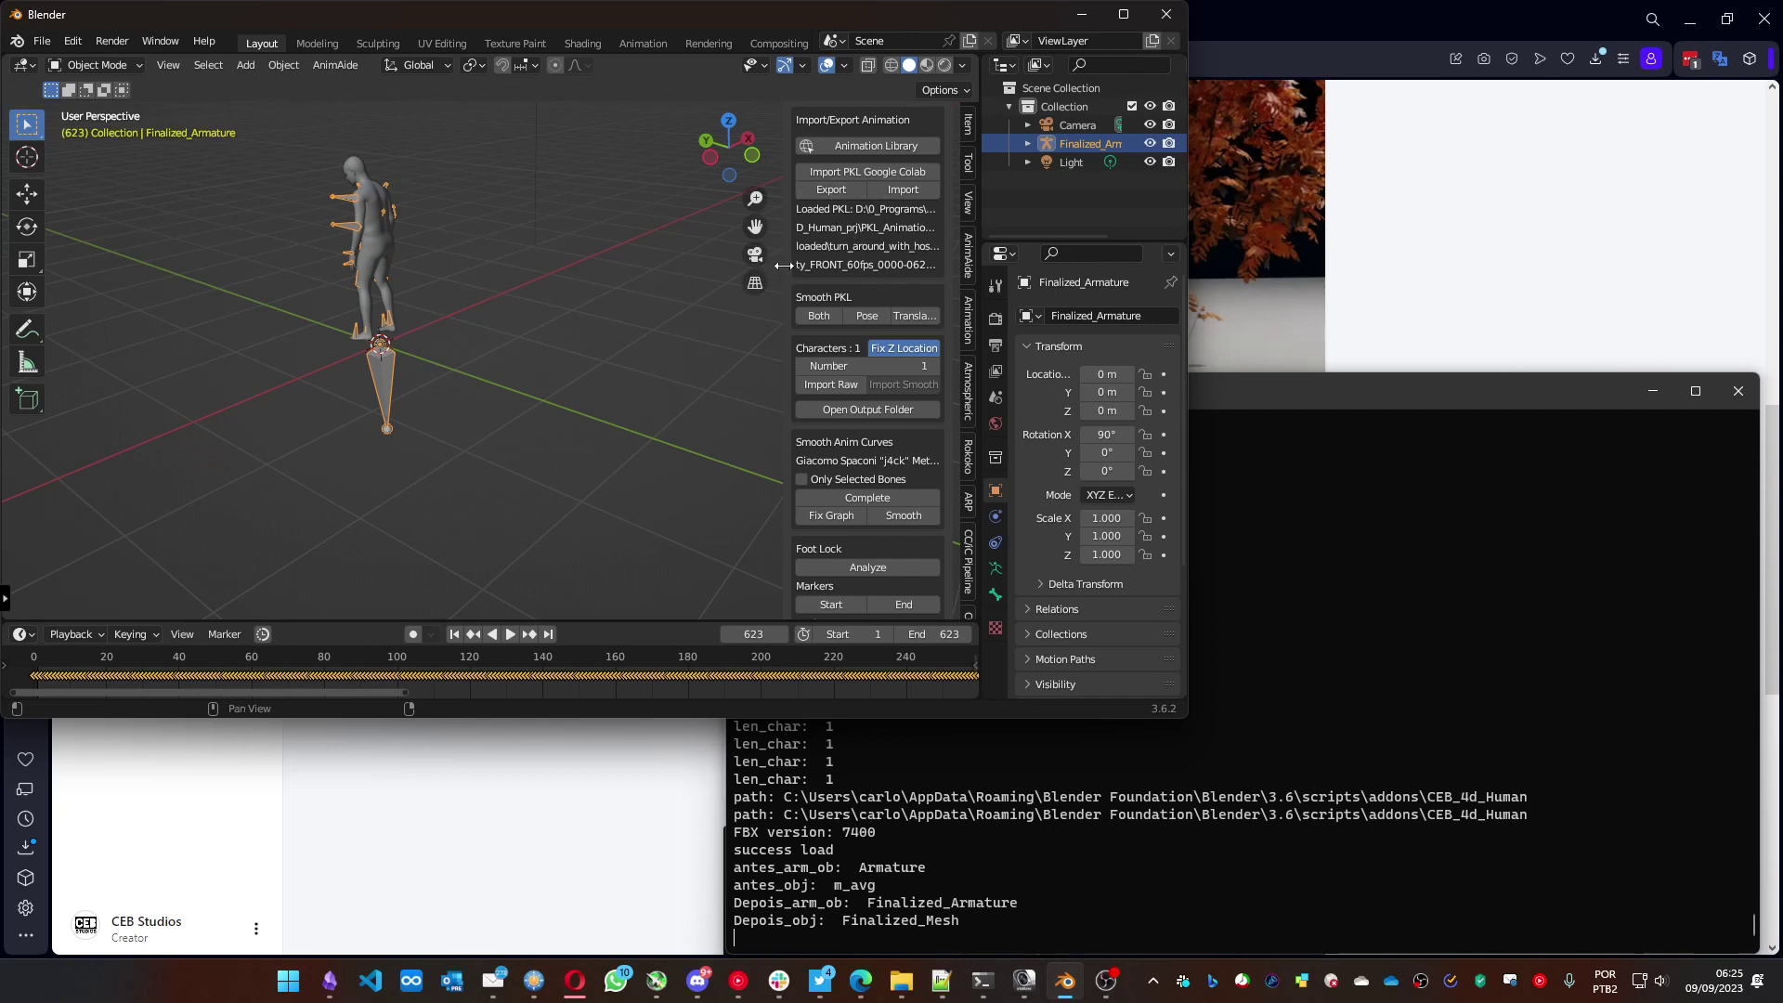
Step: Widen the 4D Humans sidebar slightly and play the imported animation with its full frame range fitted in the timeline
{"action": "left_click_drag", "start_coordinate": [789, 267], "coordinate": [700, 271]}
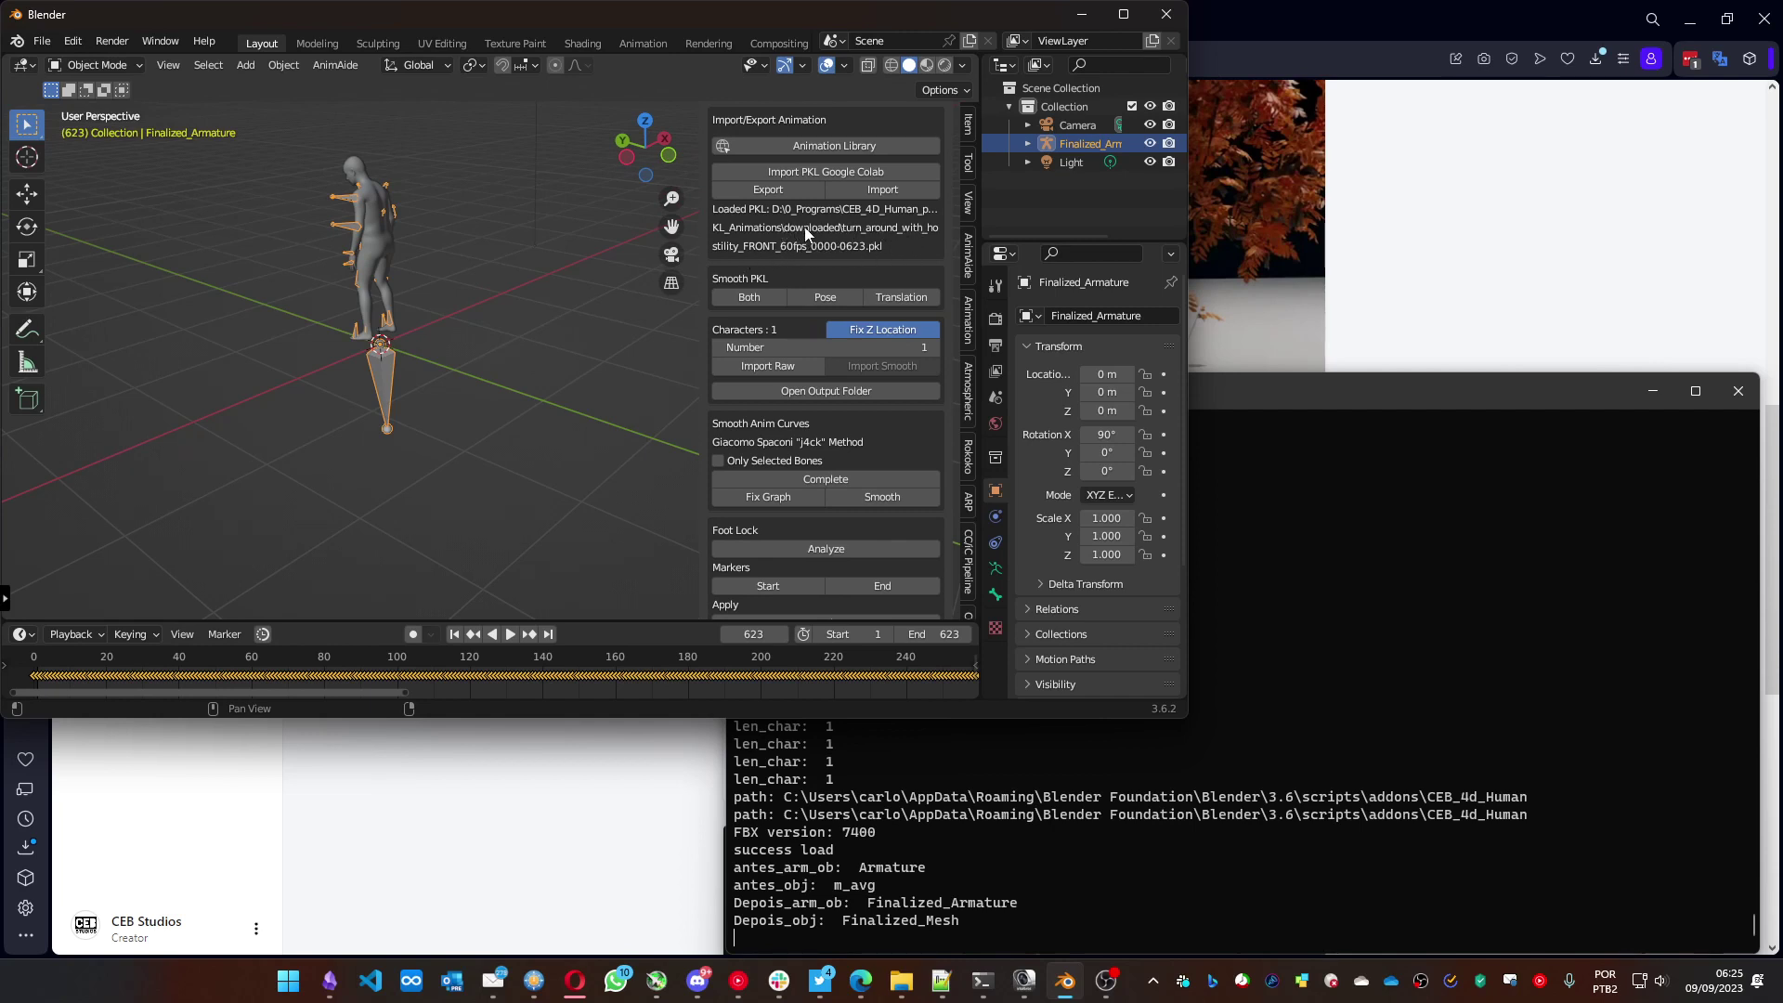
{"action": "left_click_drag", "start_coordinate": [703, 344], "coordinate": [759, 347]}
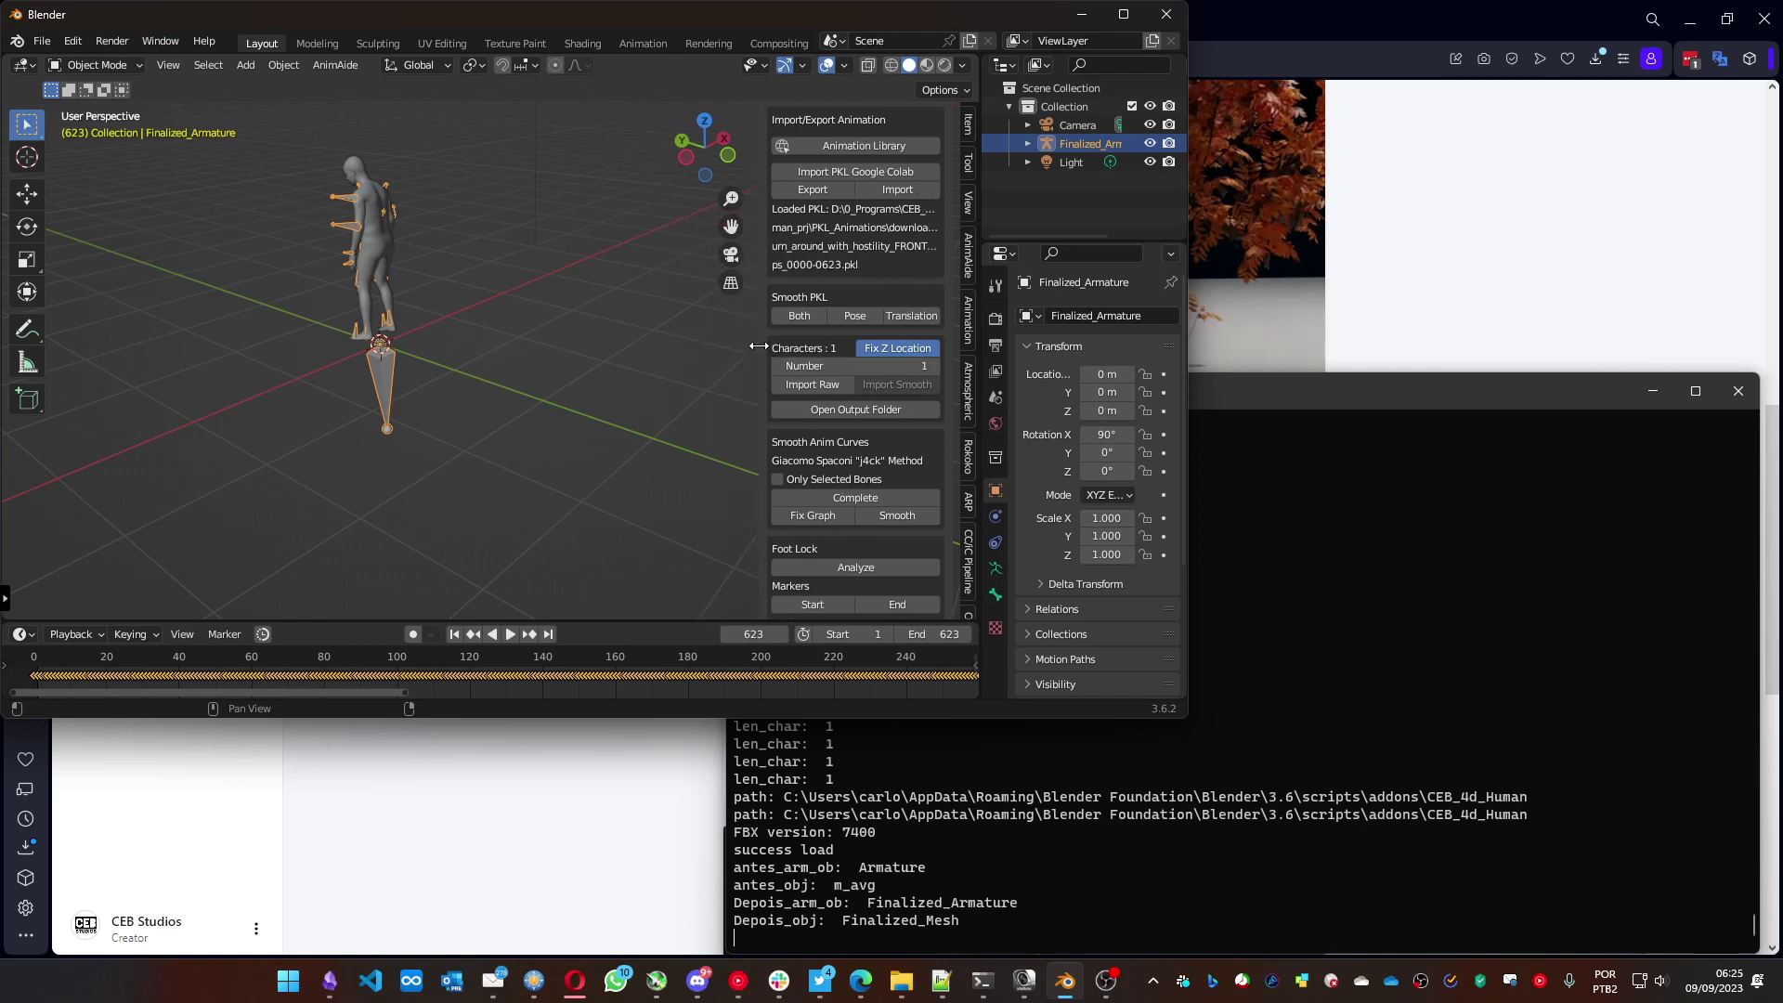
{"action": "left_click", "coordinate": [510, 634]}
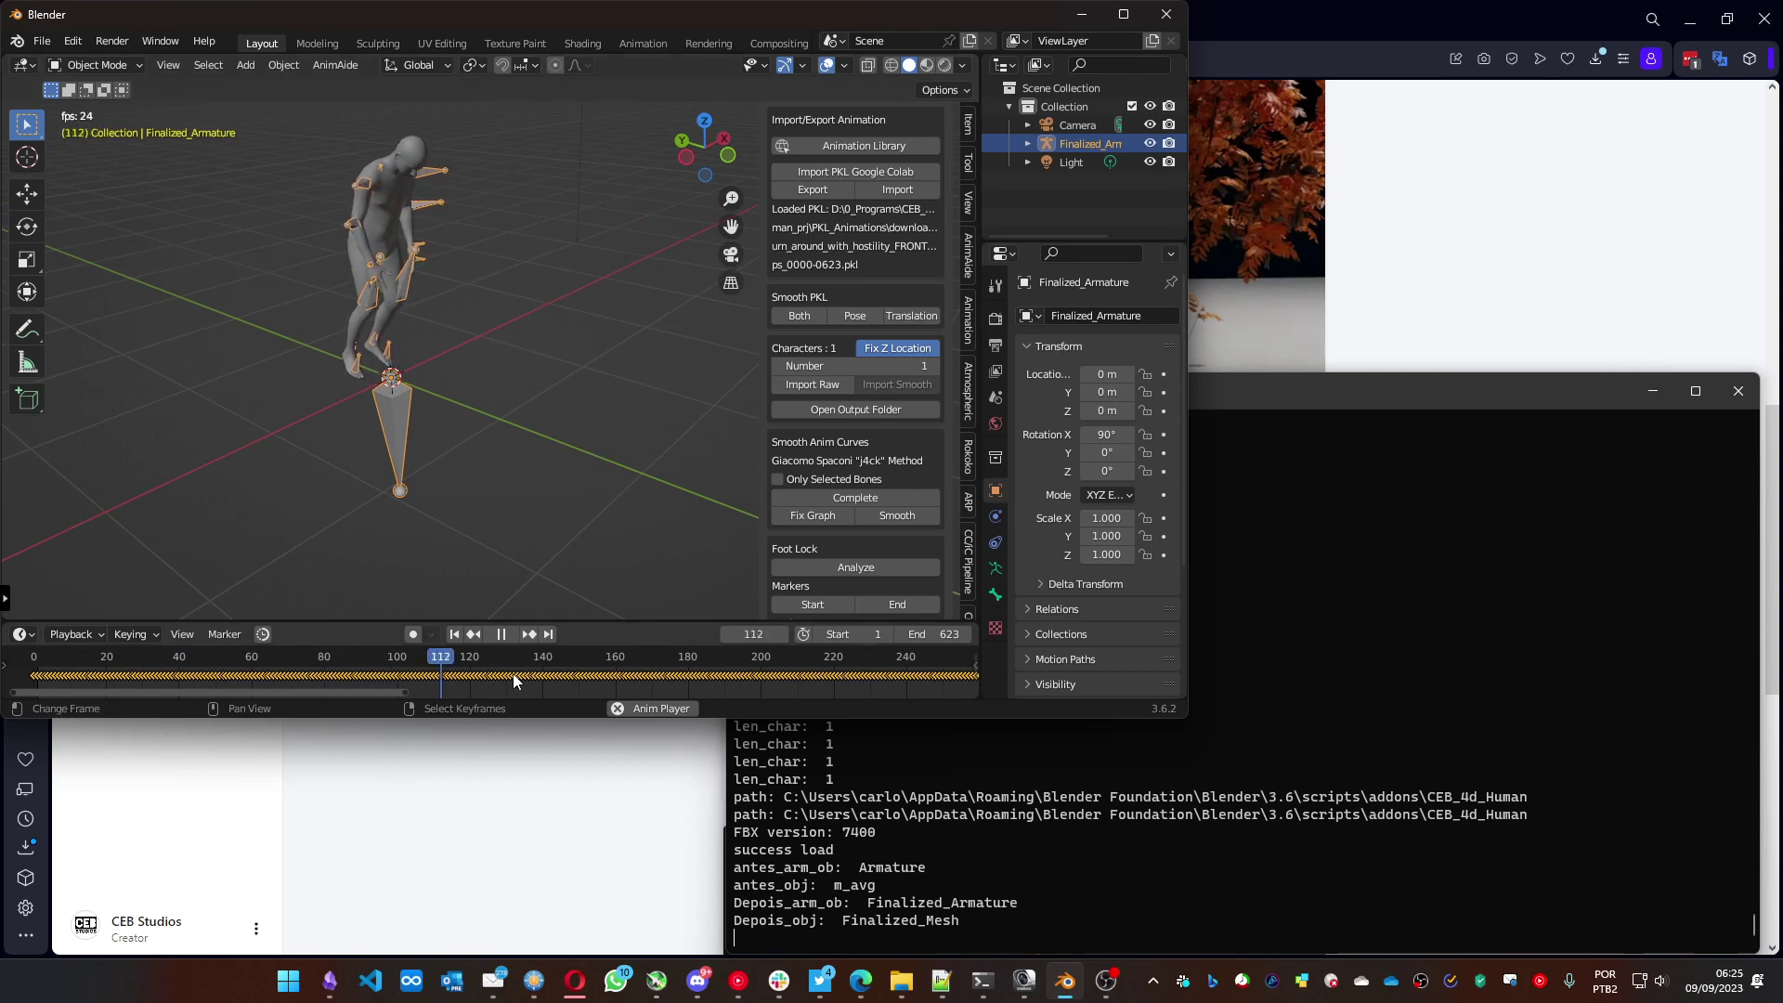
{"action": "key", "text": "Home"}
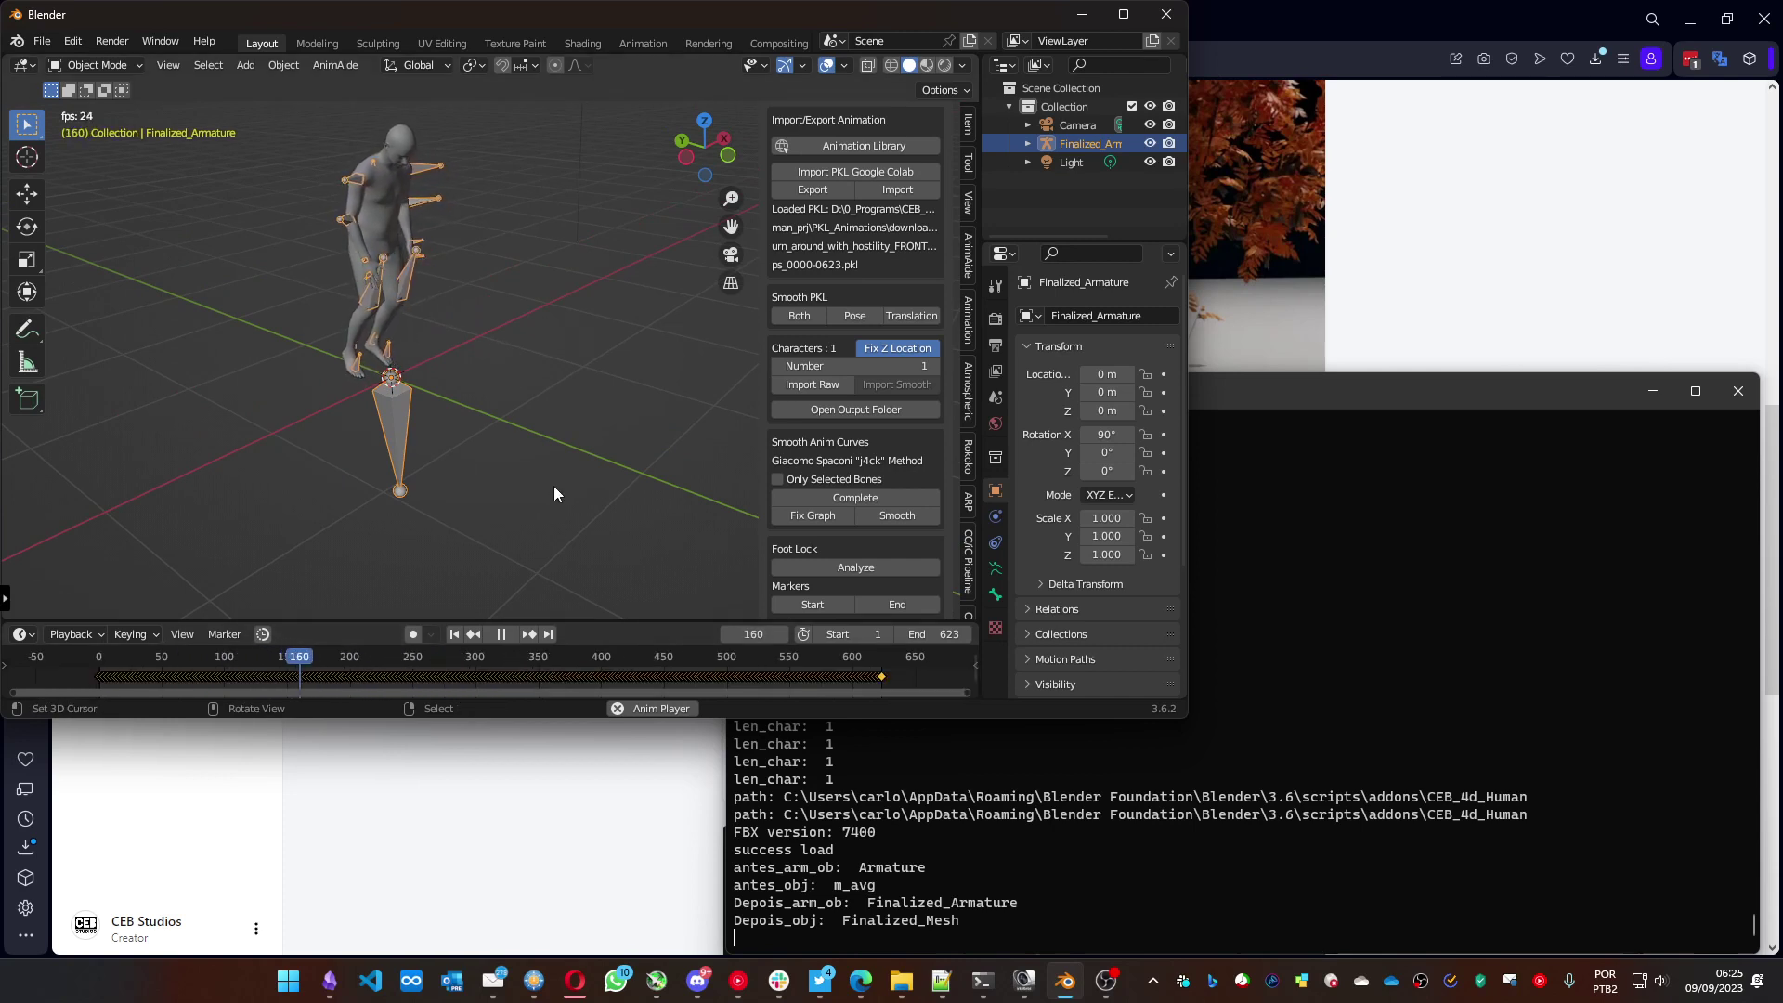
Step: Set the 4D Humans FPS to 50, watch the animation at that rate and stop the playback
{"action": "scroll", "coordinate": [856, 318], "scroll_direction": "up", "scroll_amount": 5}
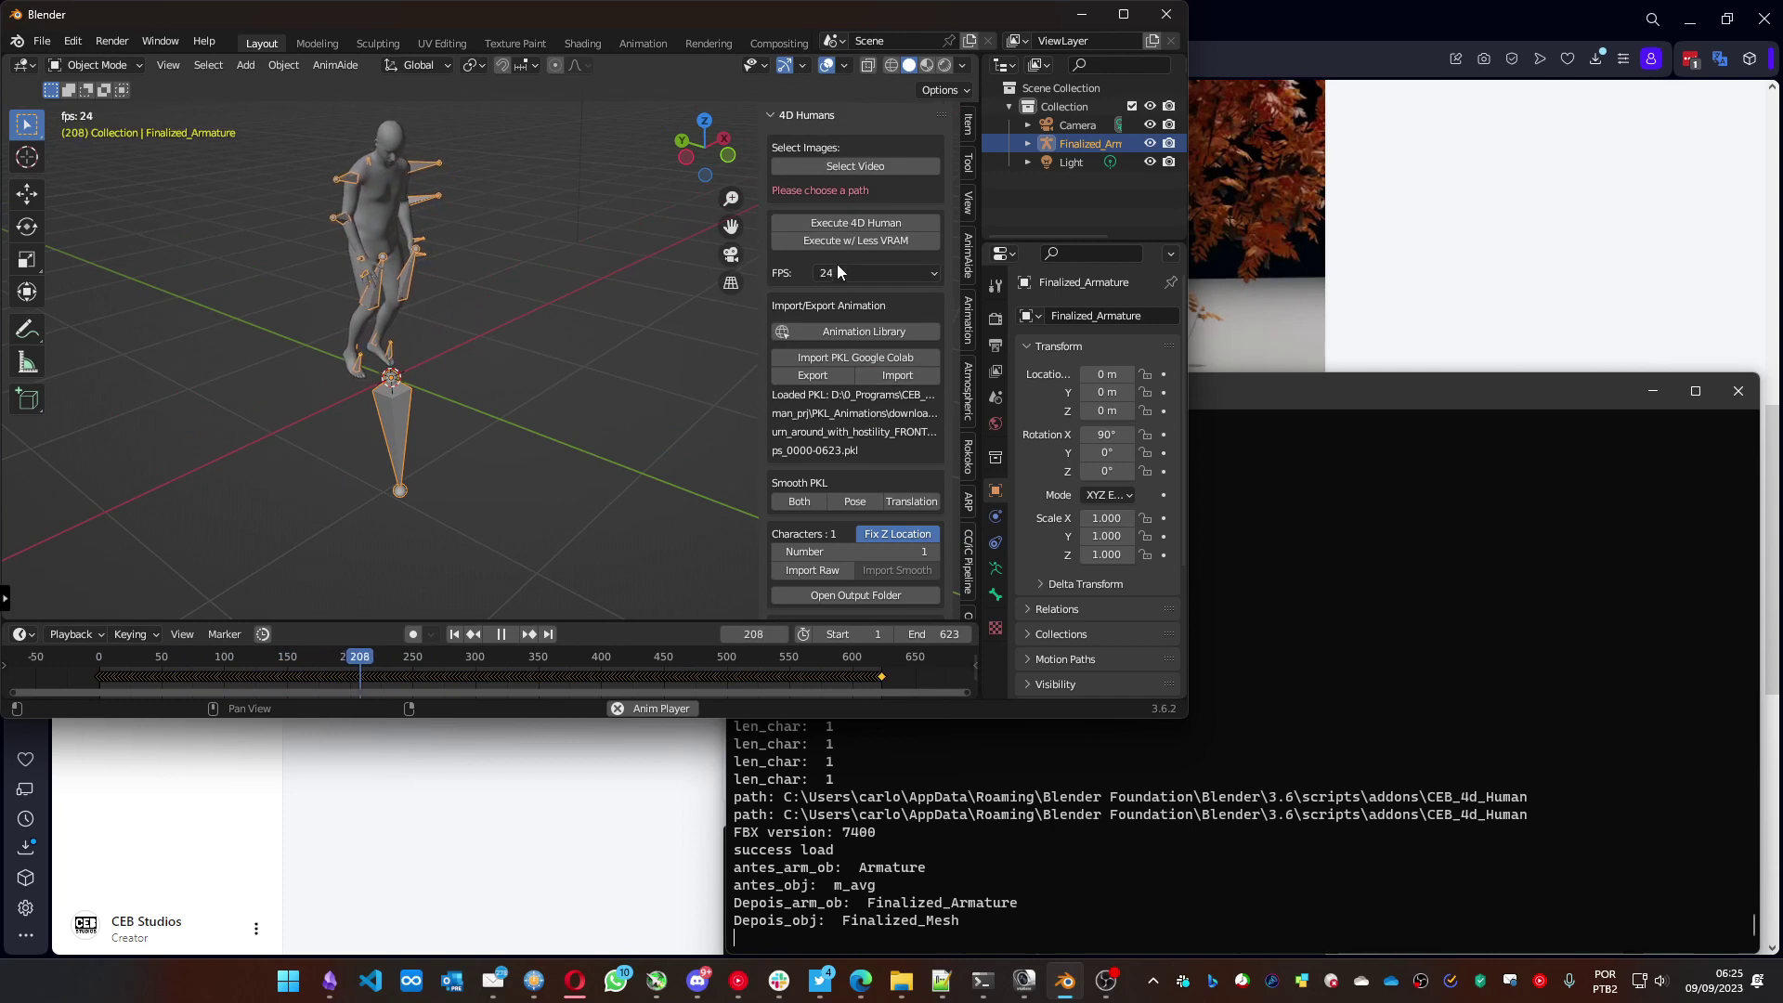
{"action": "left_click", "coordinate": [839, 271]}
{"action": "left_click", "coordinate": [849, 342]}
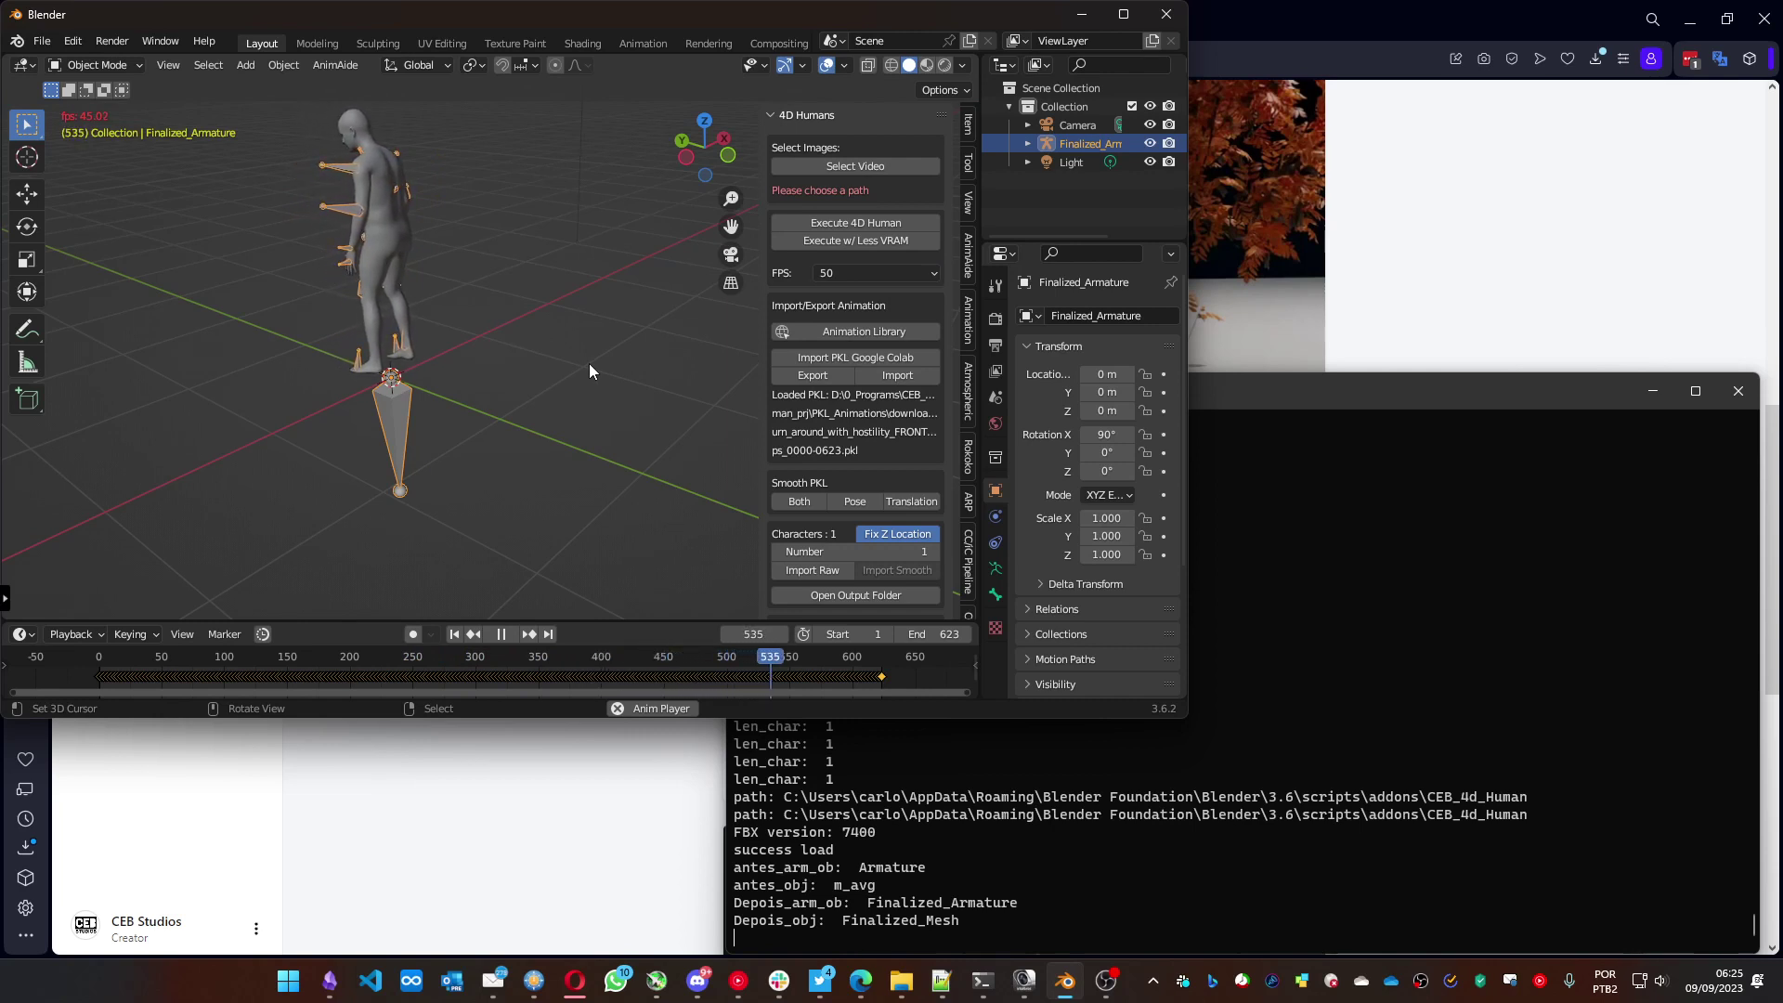
{"action": "left_click", "coordinate": [492, 637]}
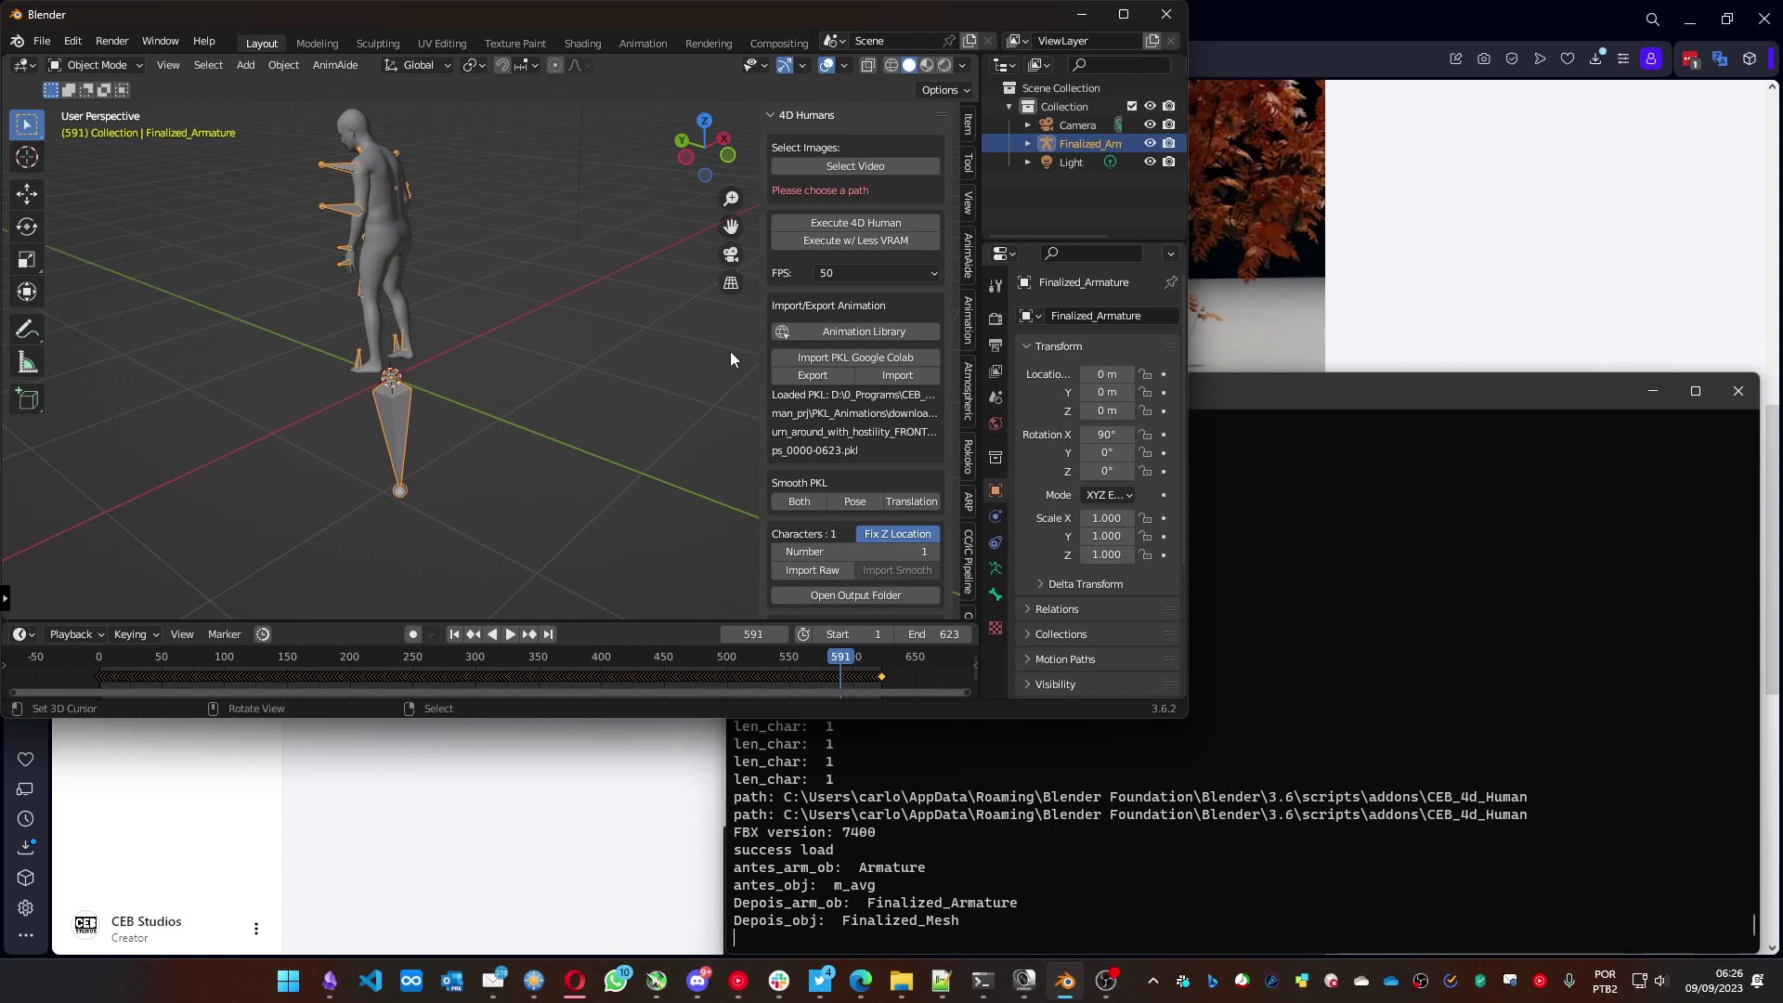
{"action": "left_click", "coordinate": [811, 378]}
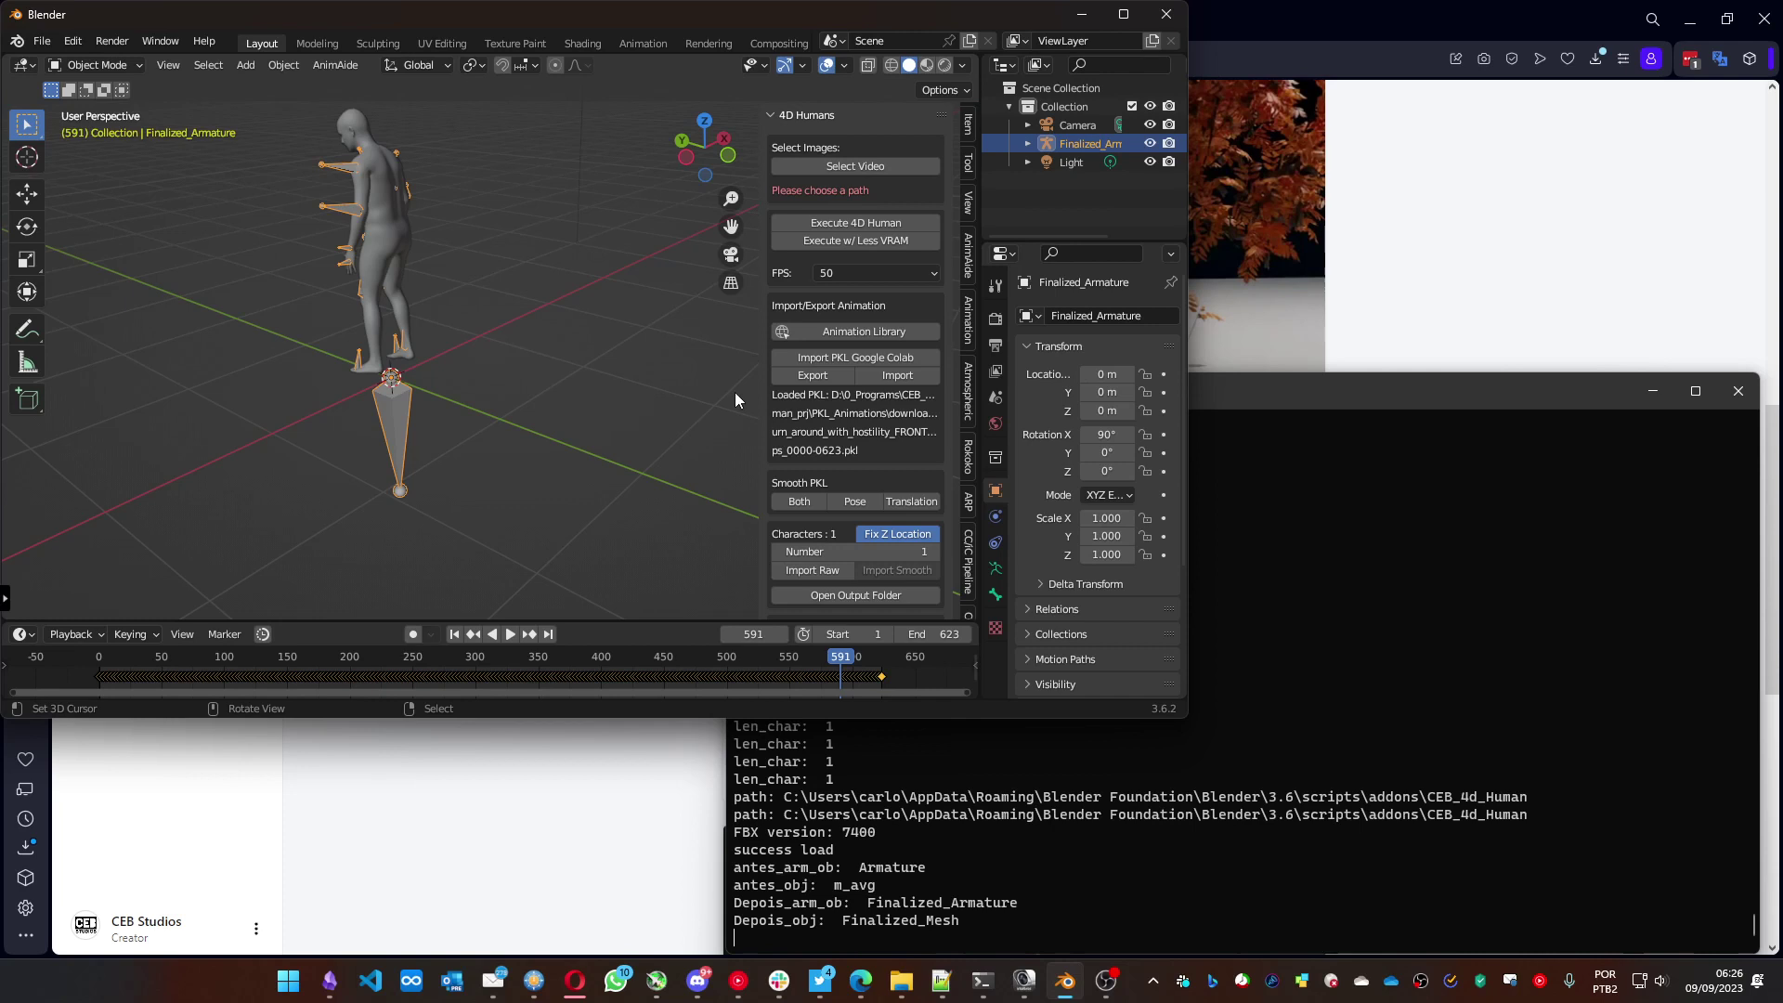